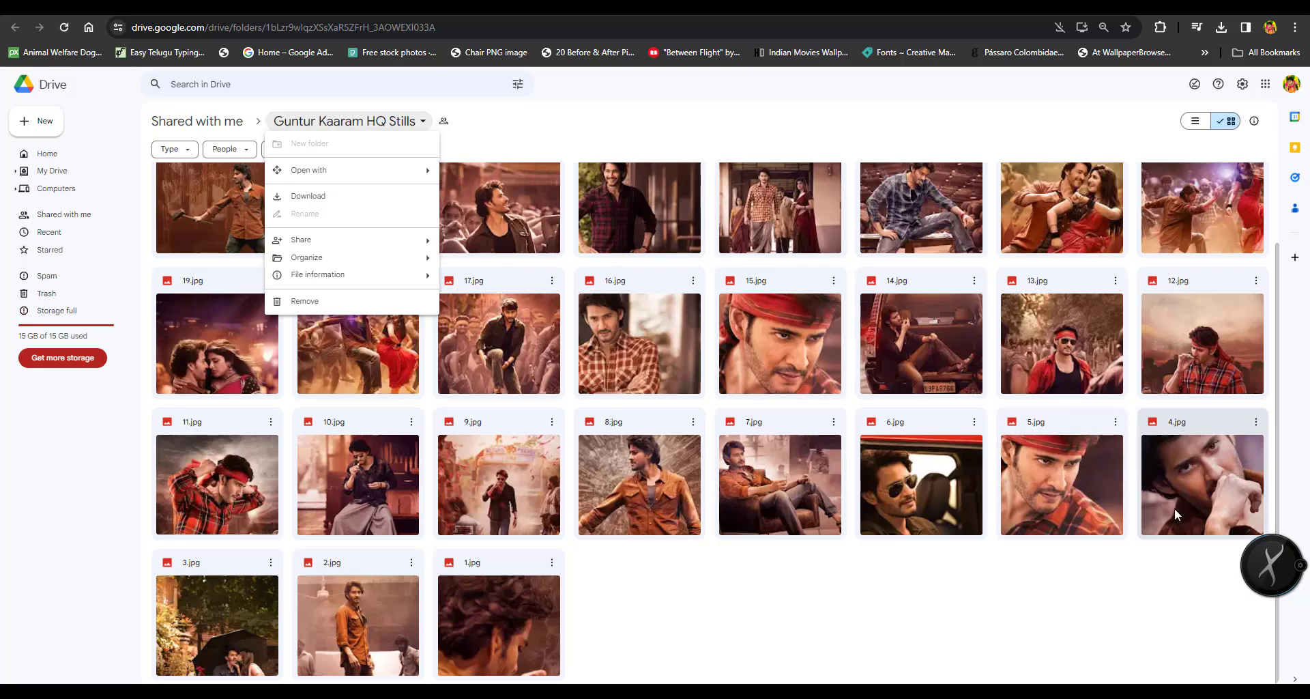
Step: Look over the Guntur Kaaram HQ Stills folder in Drive, switch to its downloaded copy in File Explorer, and open 11.jpg
scroll(780, 671, "up", 1)
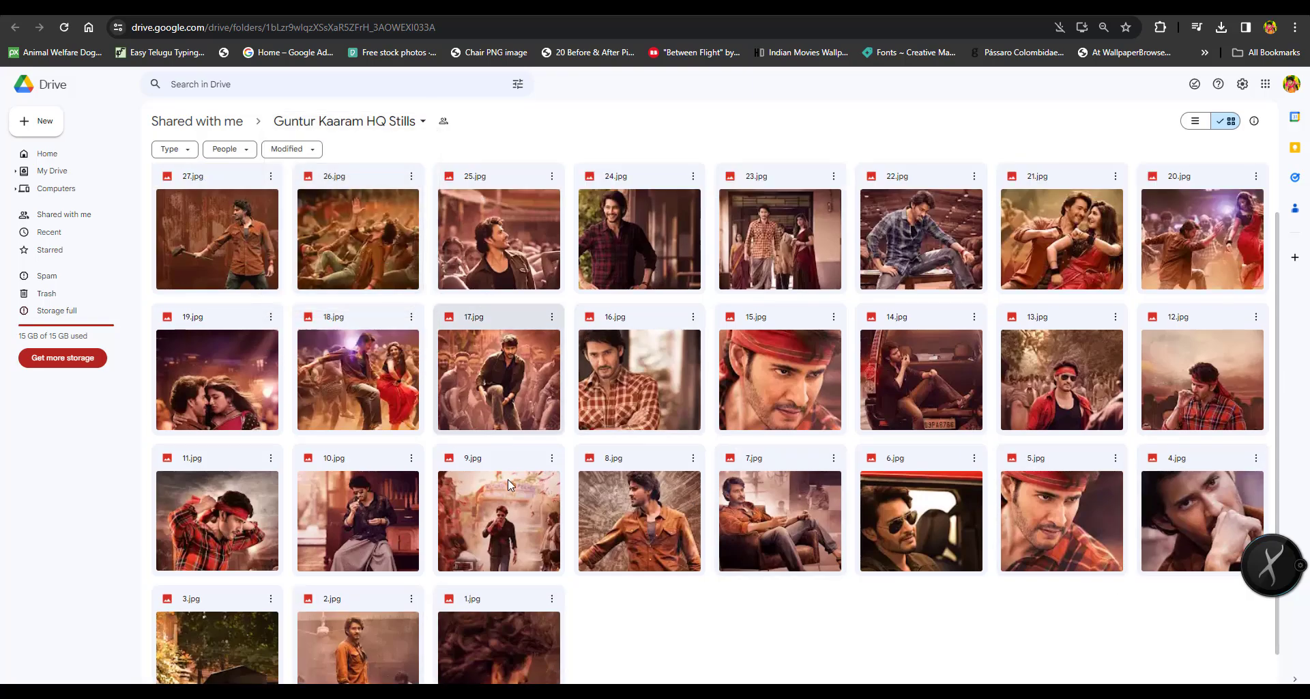
scroll(655, 581, "up", 2)
key("alt+Tab")
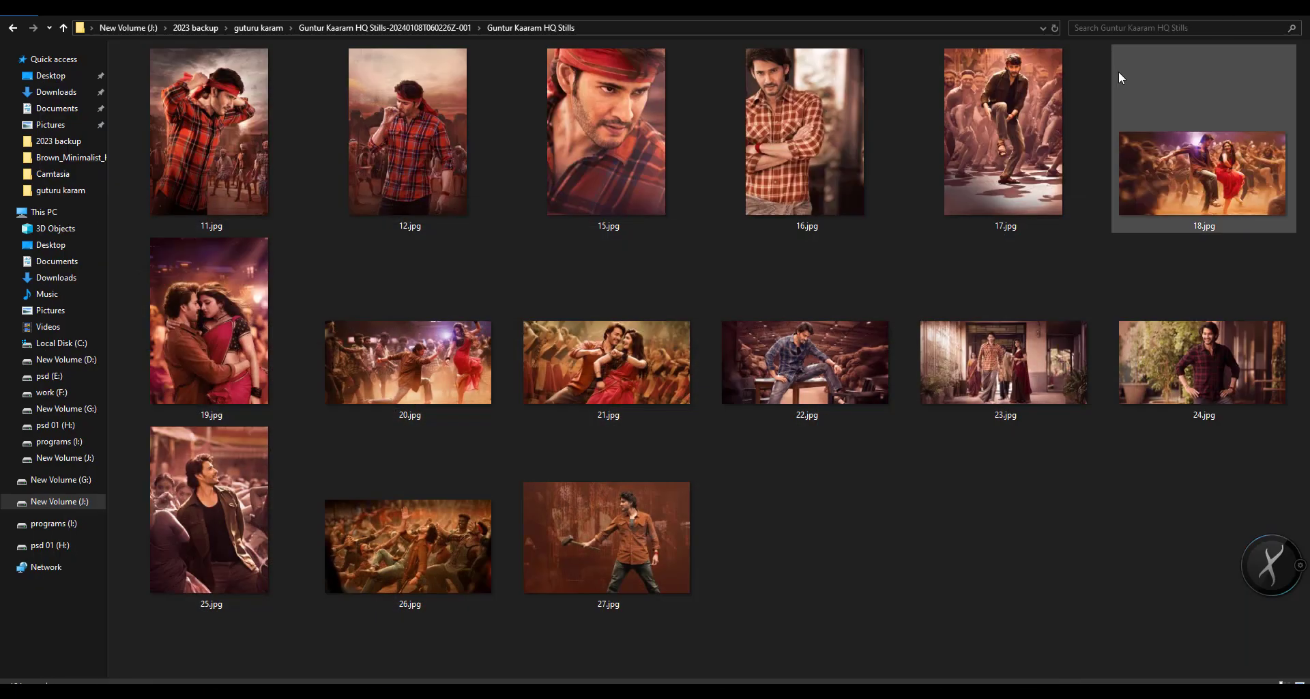
double_click(218, 114)
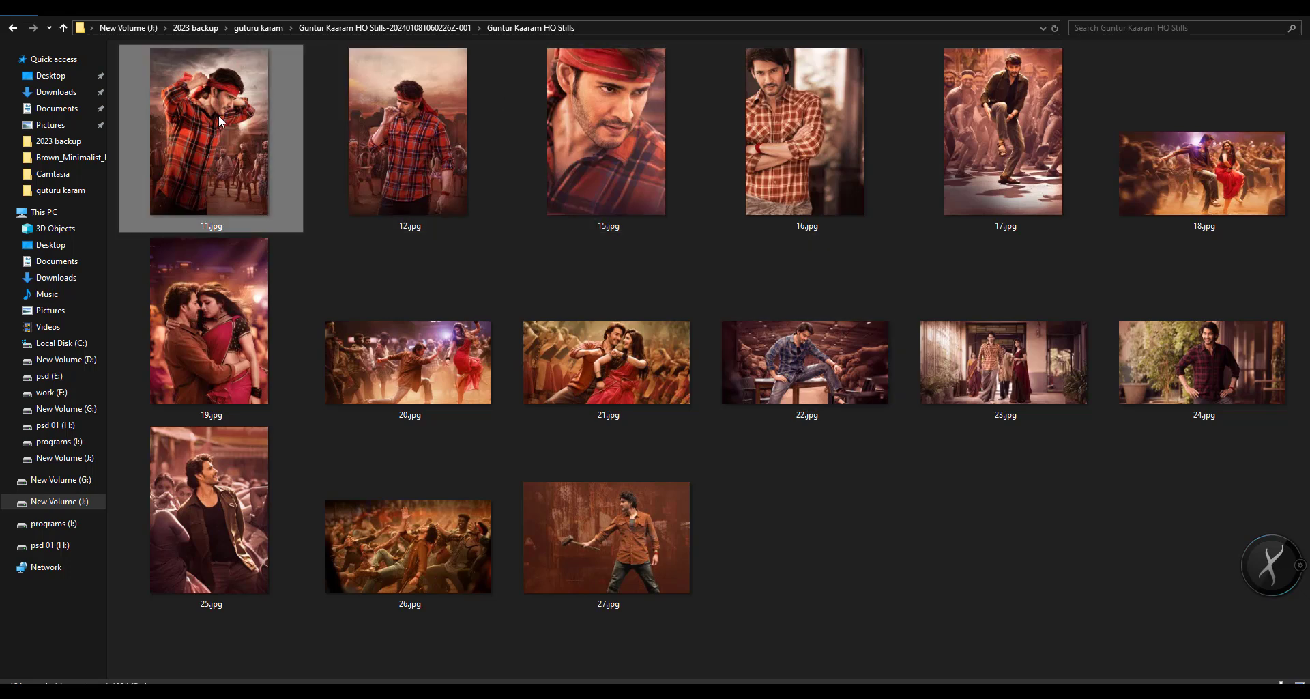
left_click_drag(711, 270, 337, 474)
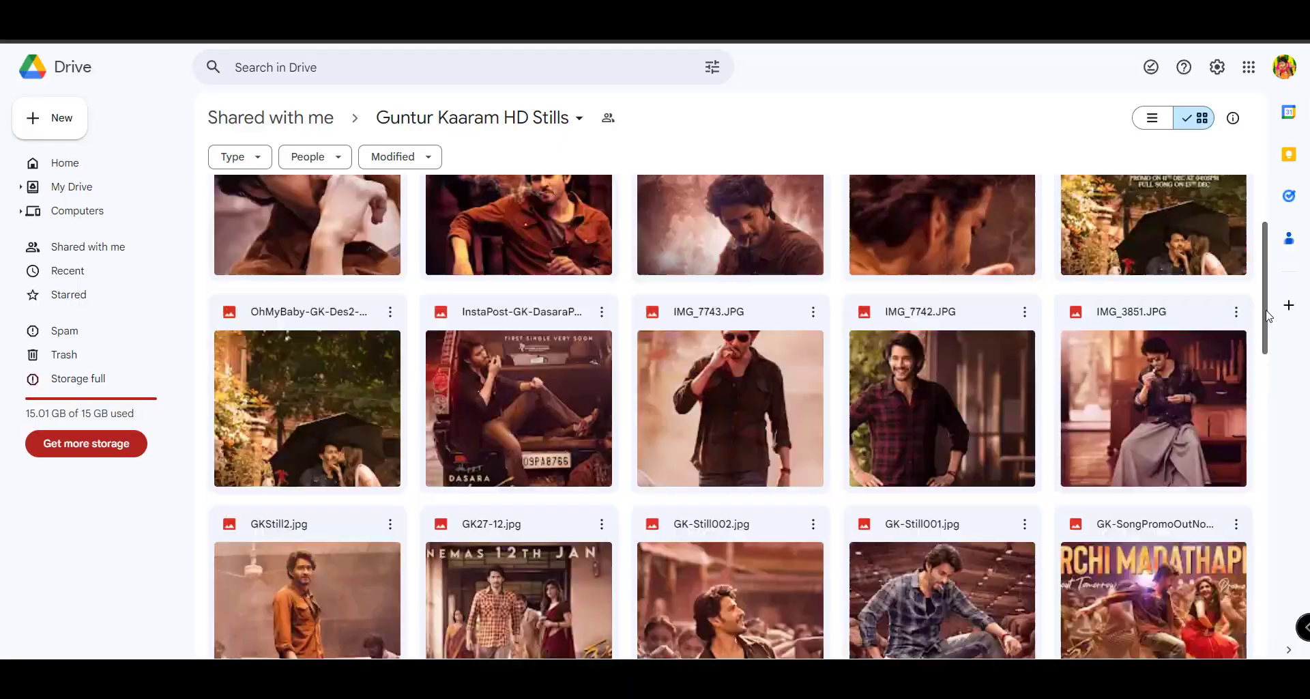
Step: Open Plain-GK-DumMasala-24h.jpg from the Guntur Kaaram HD Stills folder in Drive and examine its detail at high magnification
left_click_drag(1266, 316, 898, 517)
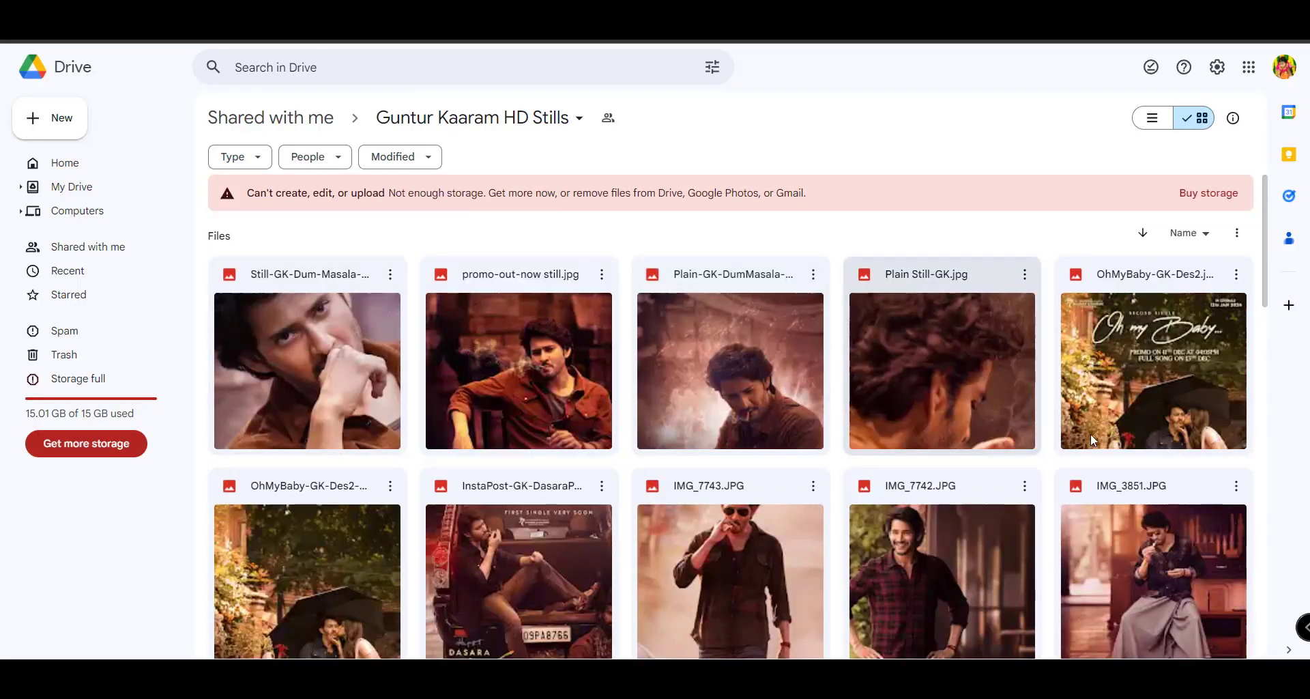
double_click(773, 370)
left_click(684, 645)
left_click(685, 645)
left_click(684, 646)
left_click(685, 646)
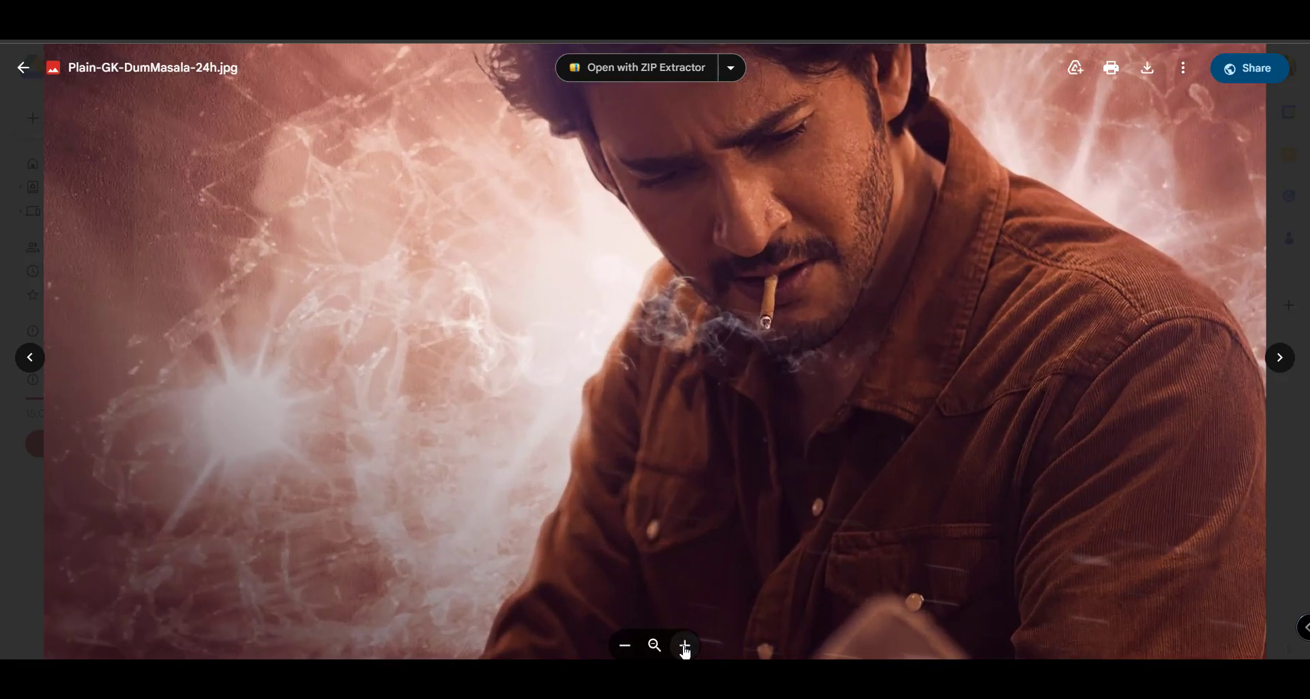
left_click(685, 646)
scroll(711, 544, "up", 4)
scroll(801, 342, "down", 4)
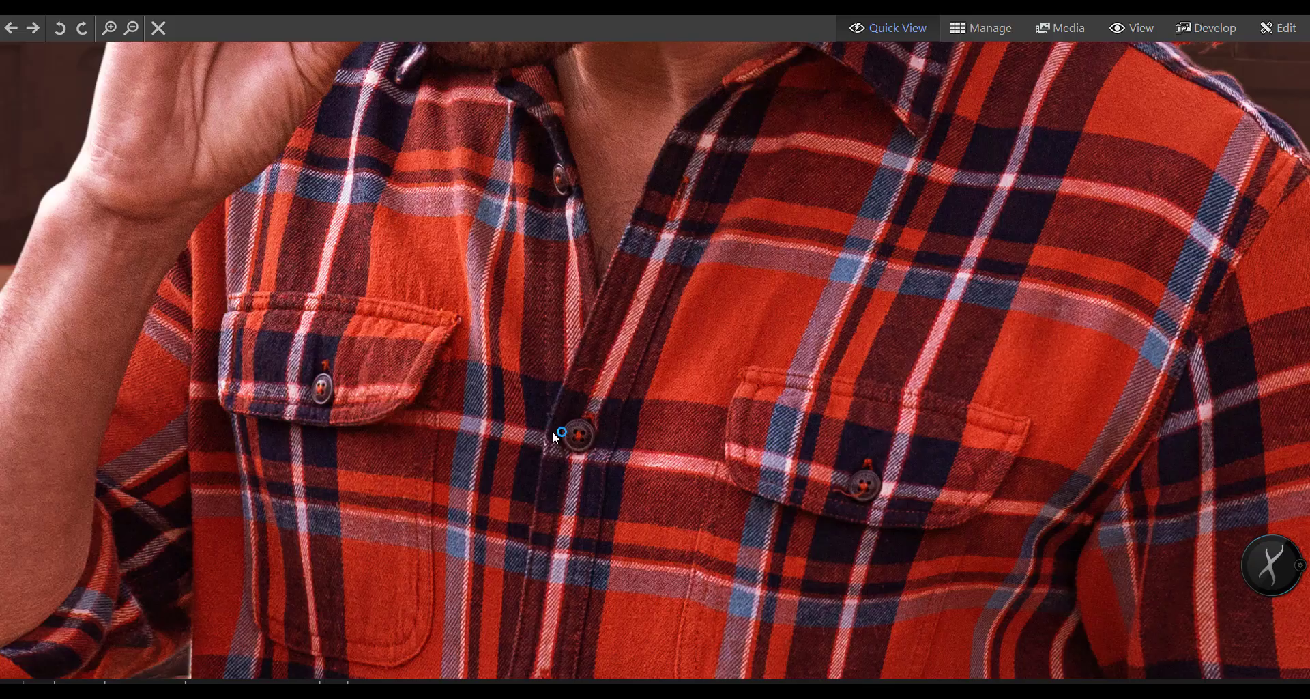
Step: Examine the face, hair, plaid shirt and background of still 12.jpg up close, and return to the full image
left_click_drag(676, 165, 642, 361)
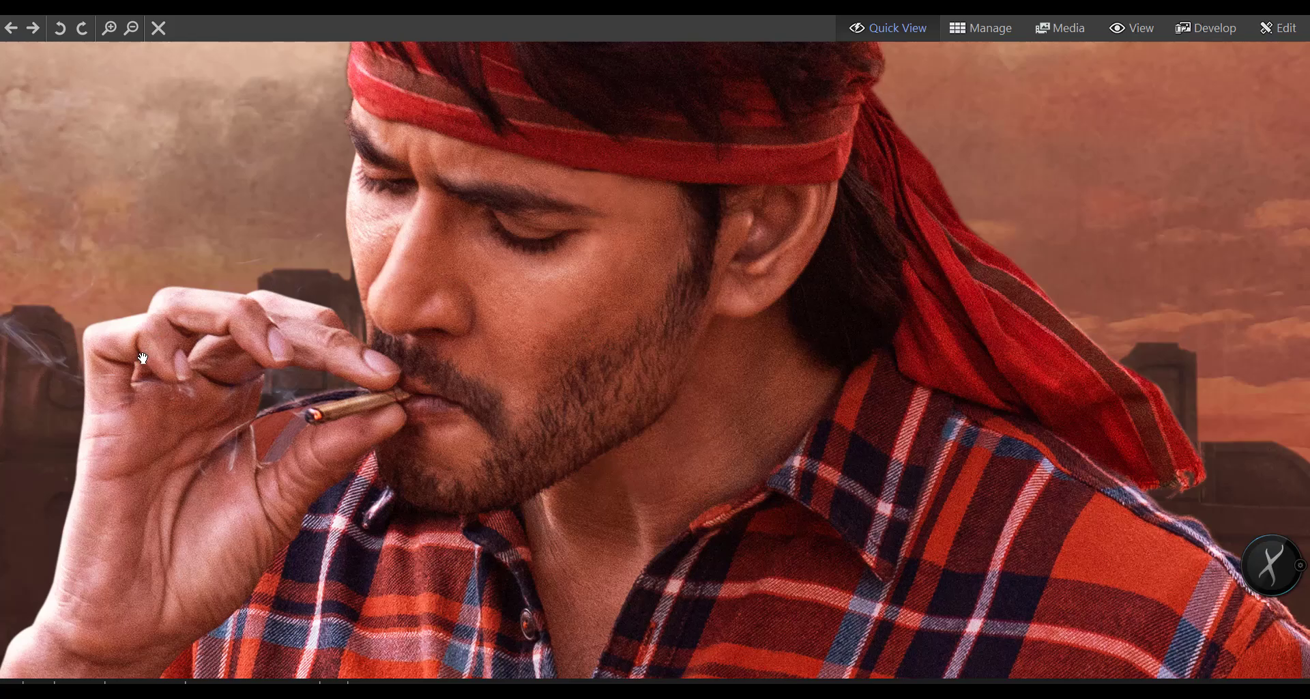
left_click_drag(142, 358, 752, 372)
left_click_drag(647, 221, 607, 672)
left_click_drag(429, 51, 139, 219)
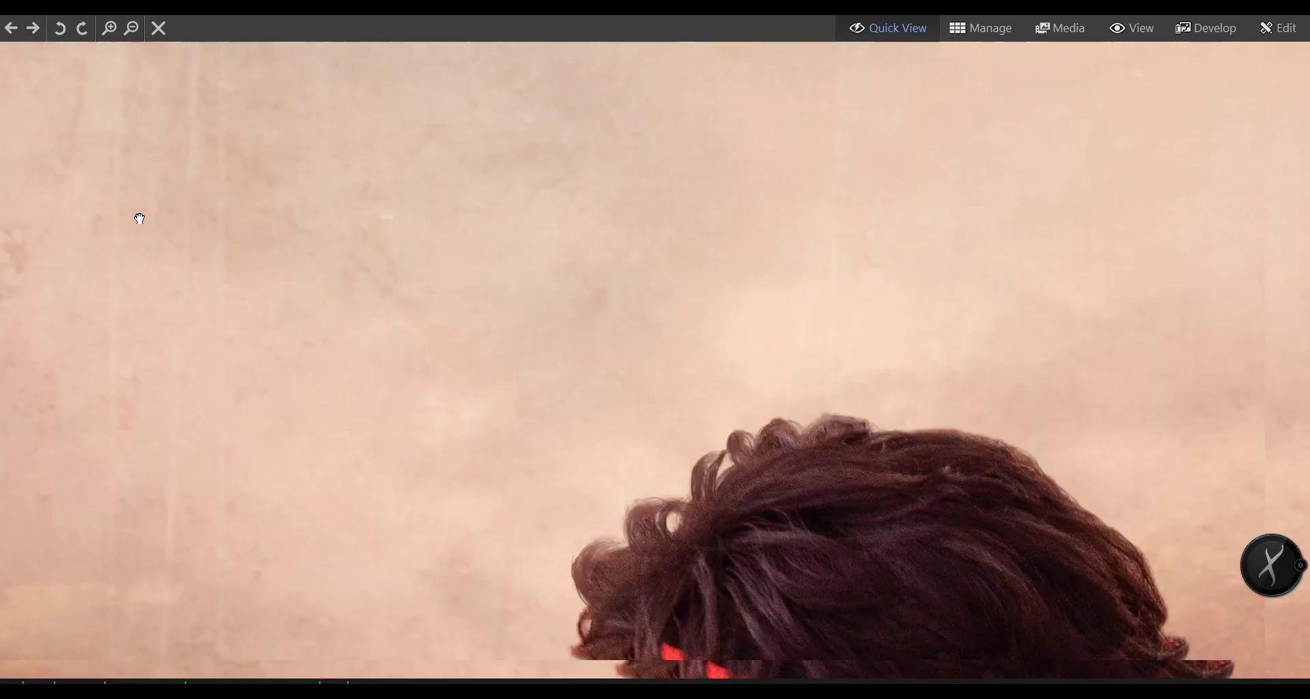
left_click_drag(877, 464, 184, 196)
left_click_drag(71, 307, 186, 288)
left_click_drag(600, 668, 443, 213)
left_click_drag(392, 641, 382, 234)
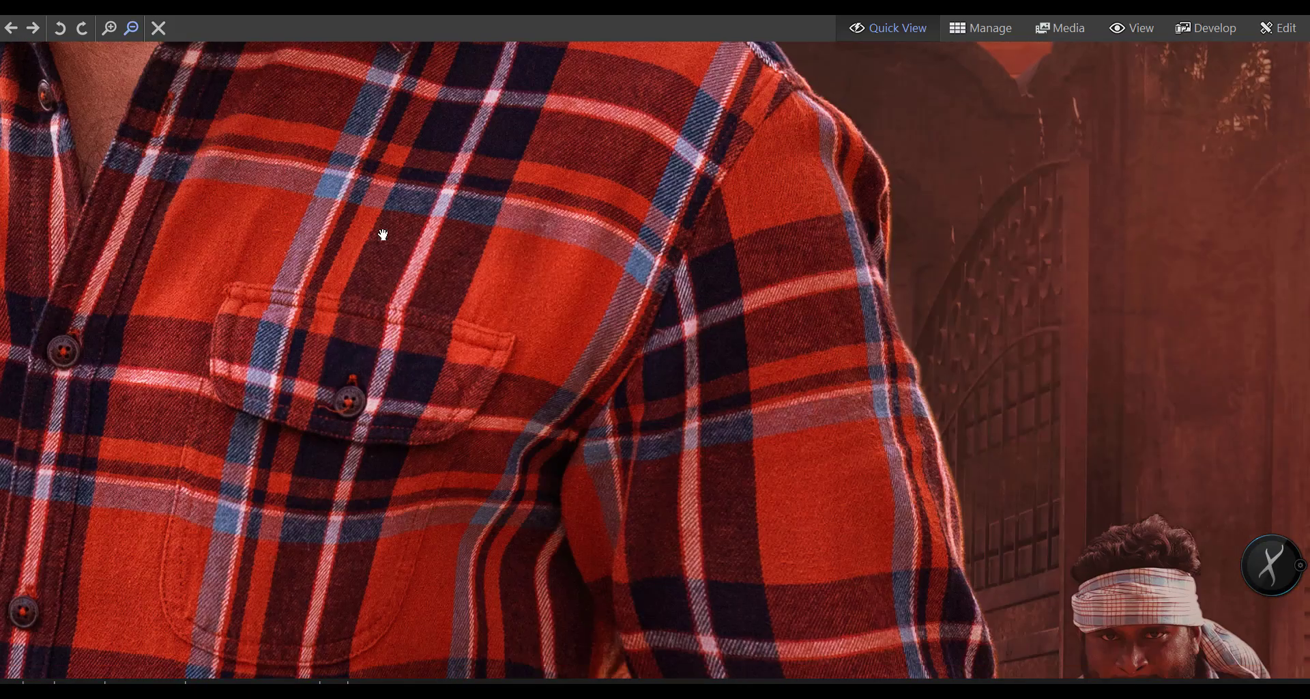
left_click_drag(602, 448, 519, 102)
left_click_drag(528, 520, 1243, 228)
left_click_drag(409, 546, 921, 685)
left_click_drag(829, 365, 846, 553)
key("f")
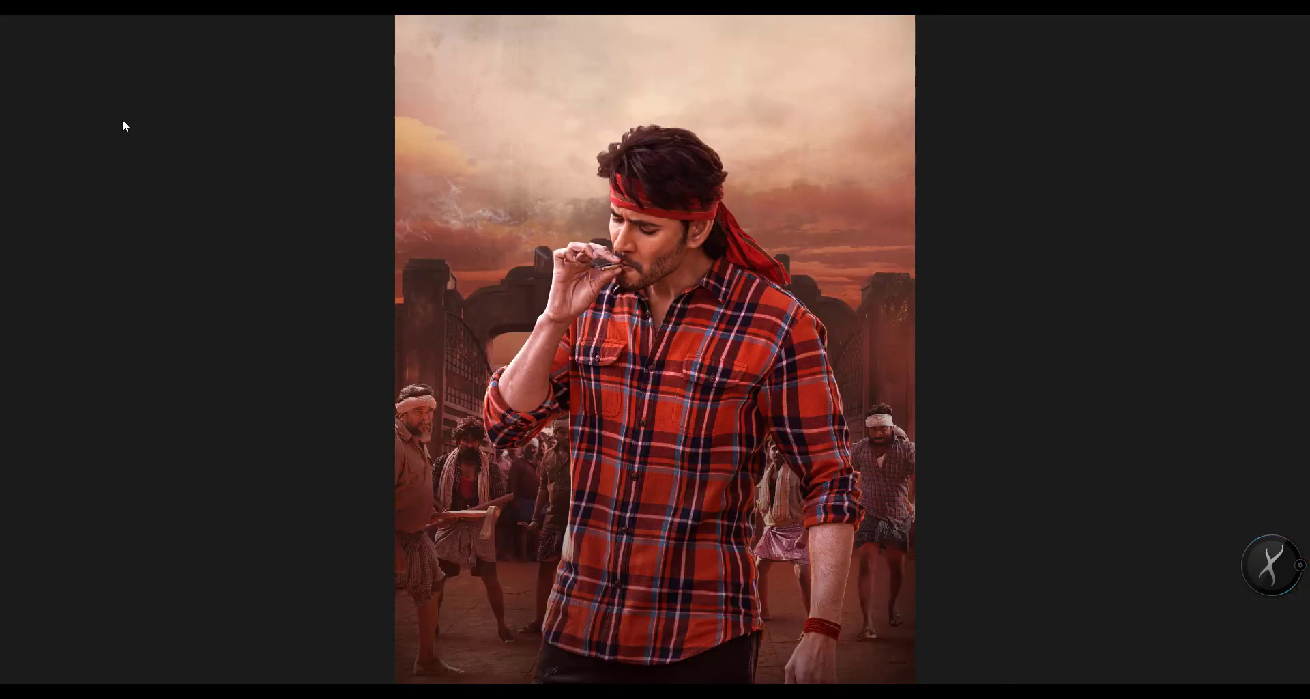
Step: Enlarge still 15.jpg and examine the skin, beard and eyes
left_click(111, 28)
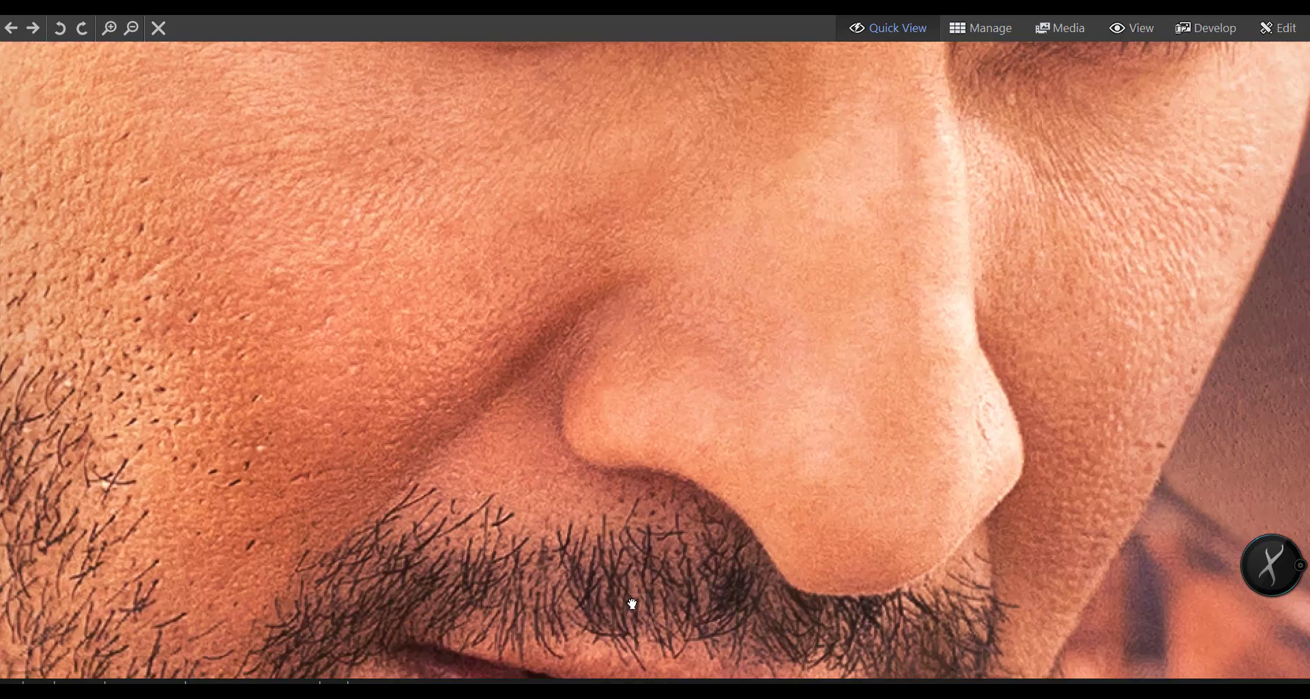
left_click_drag(603, 157, 623, 444)
left_click_drag(829, 423, 610, 413)
left_click_drag(838, 420, 912, 461)
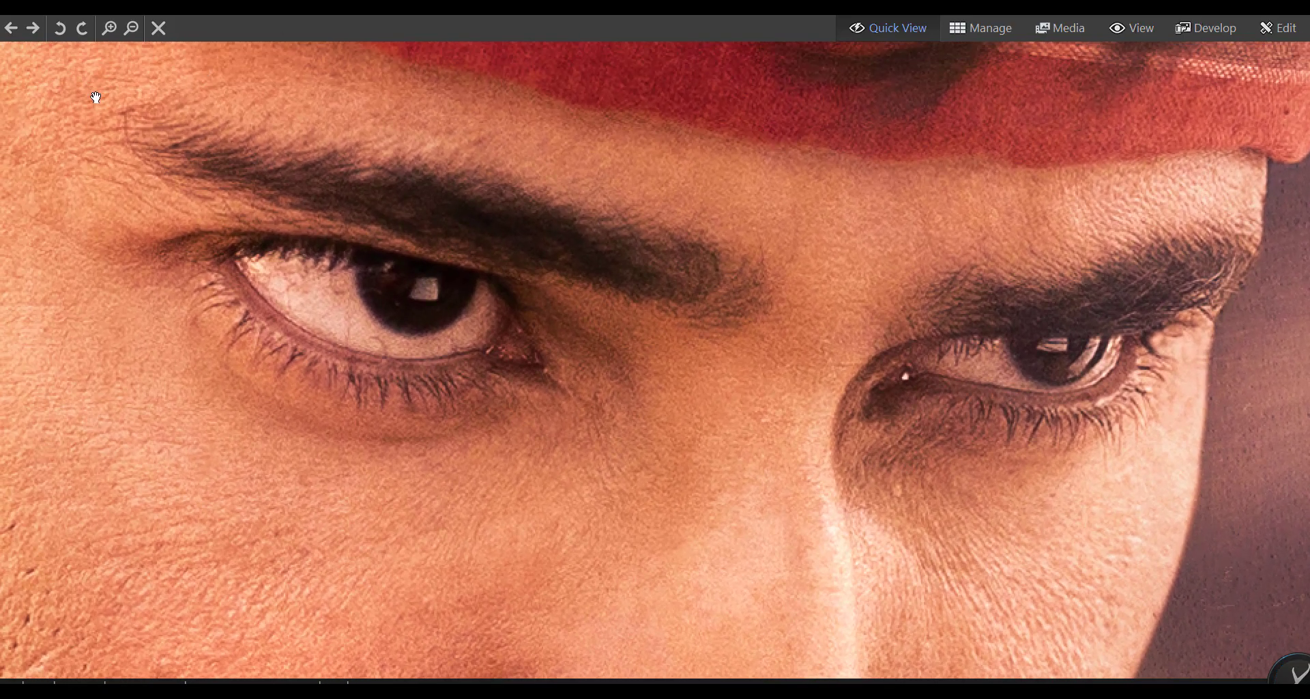
Step: Go to still 16.jpg and examine the checked shirt, hand and face at high magnification
left_click(32, 29)
left_click(111, 28)
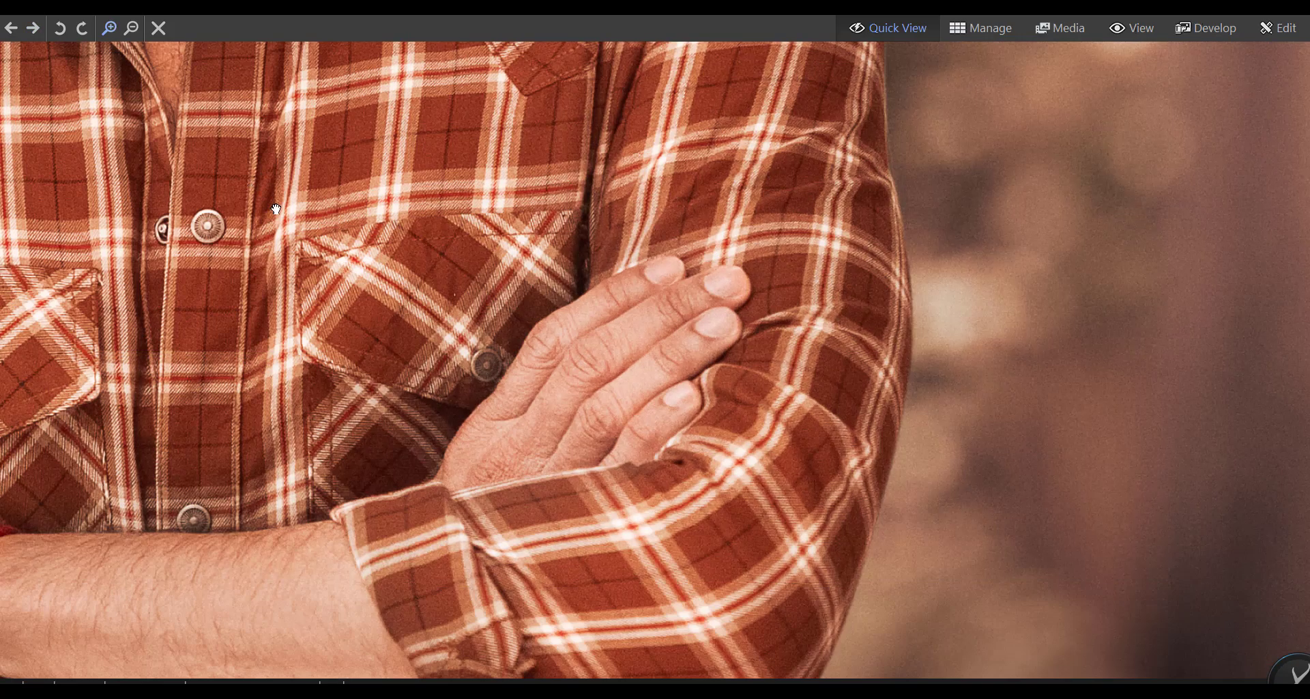
left_click_drag(409, 137, 467, 377)
left_click(111, 29)
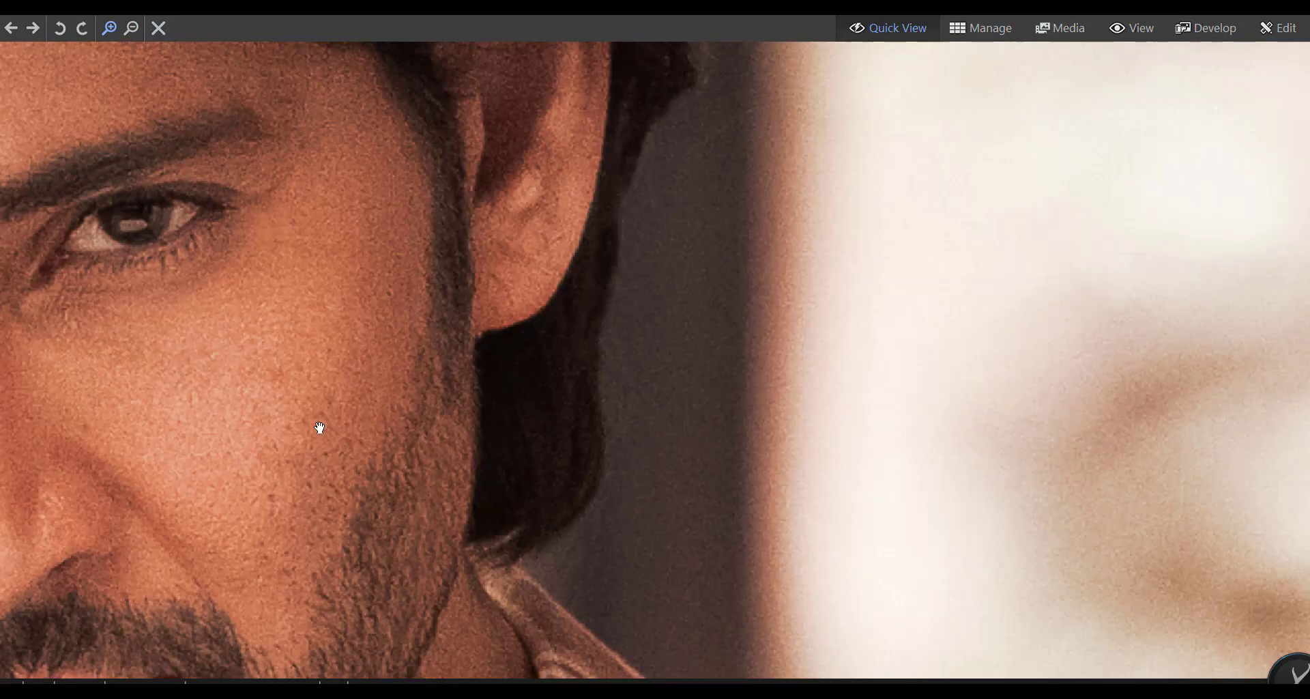
left_click_drag(319, 430, 438, 412)
Step: Browse the remaining downloaded stills through 27.jpg and close the image viewer
left_click(33, 29)
left_click(110, 29)
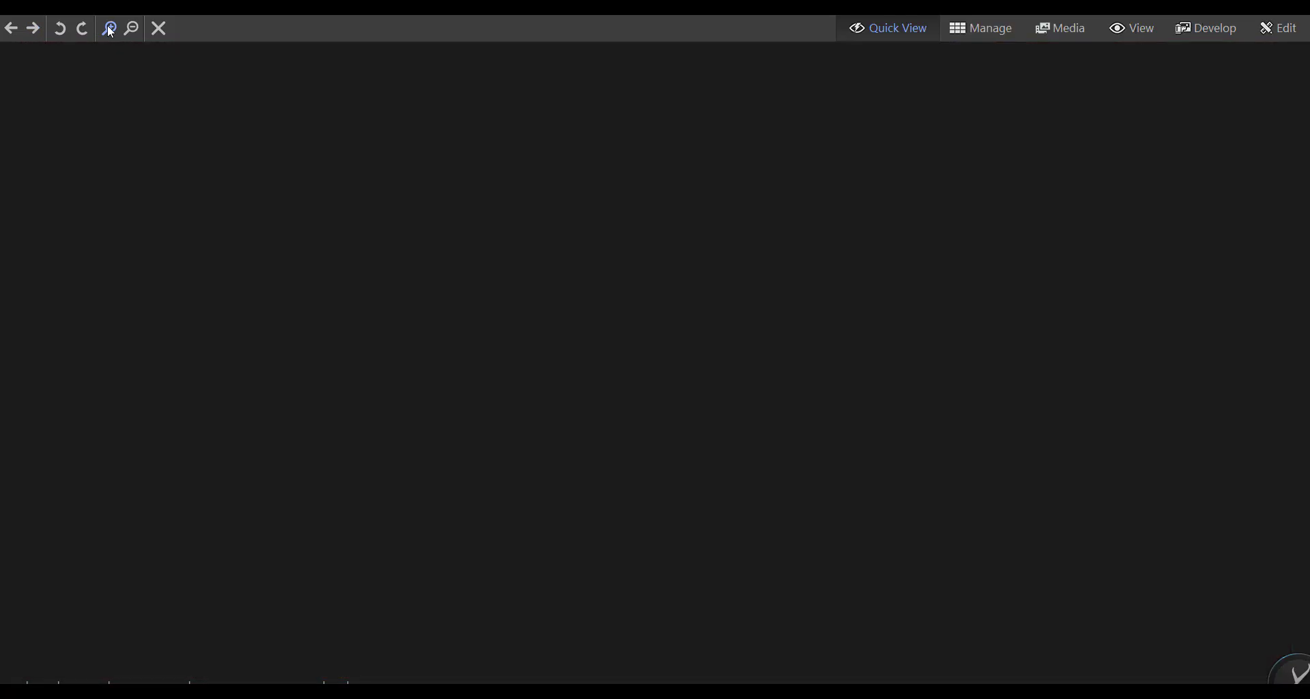
left_click_drag(437, 402, 198, 294)
left_click_drag(252, 167, 450, 430)
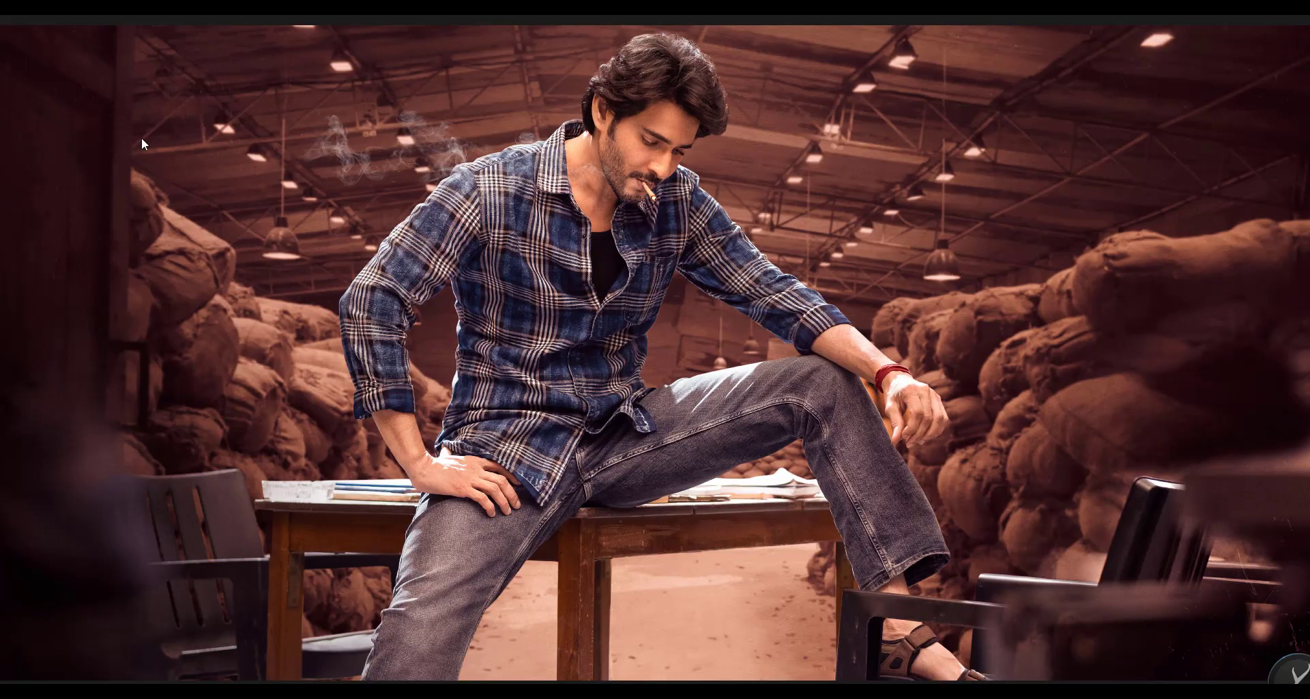
key("Right")
key("Right")
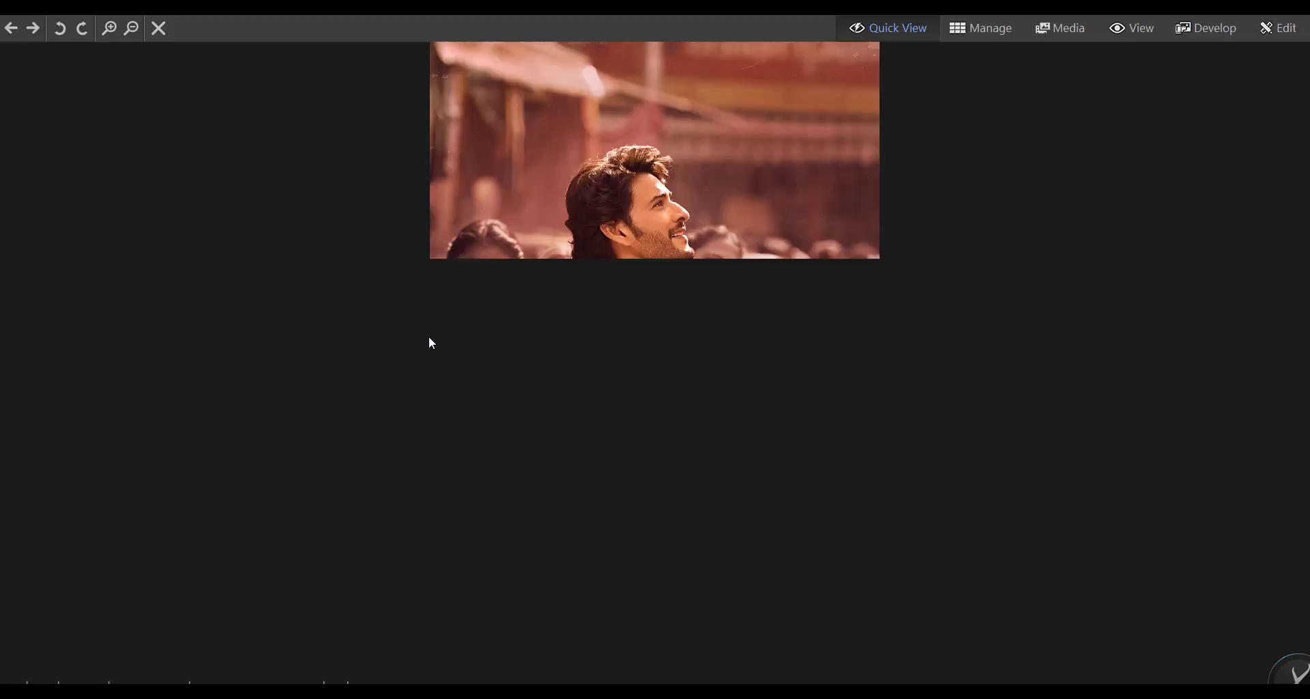
key("Right")
key("Right")
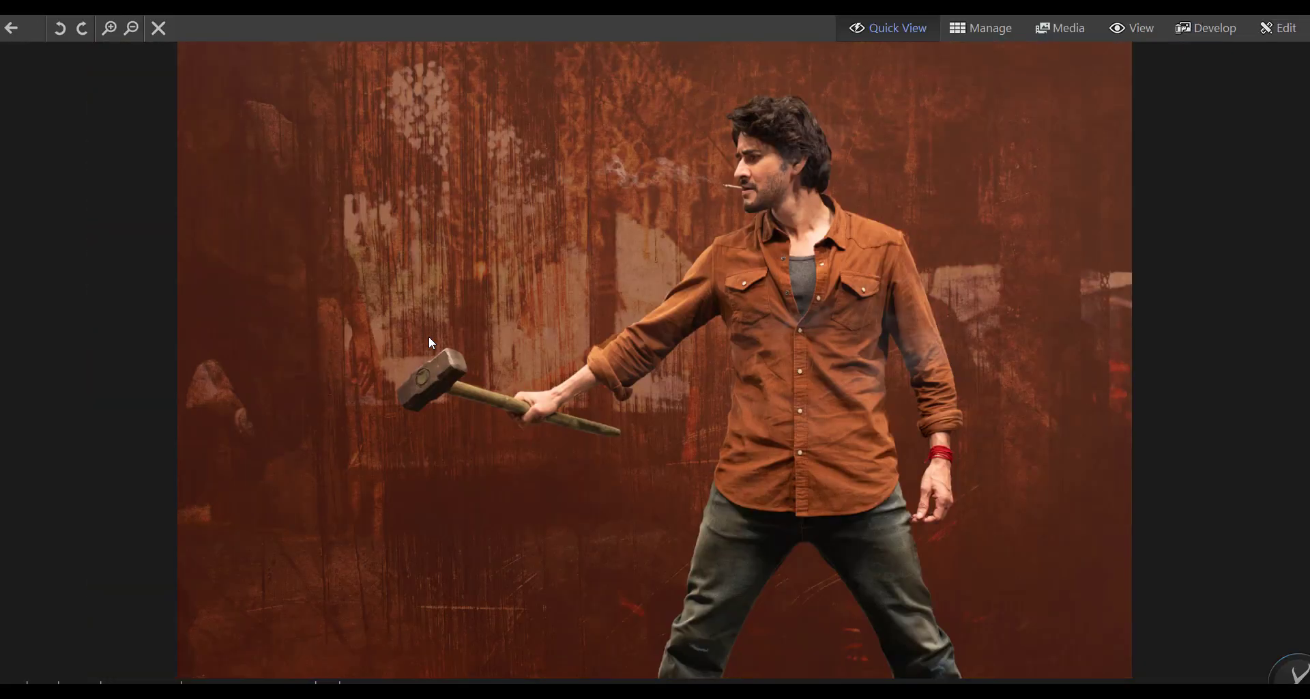
key("Escape")
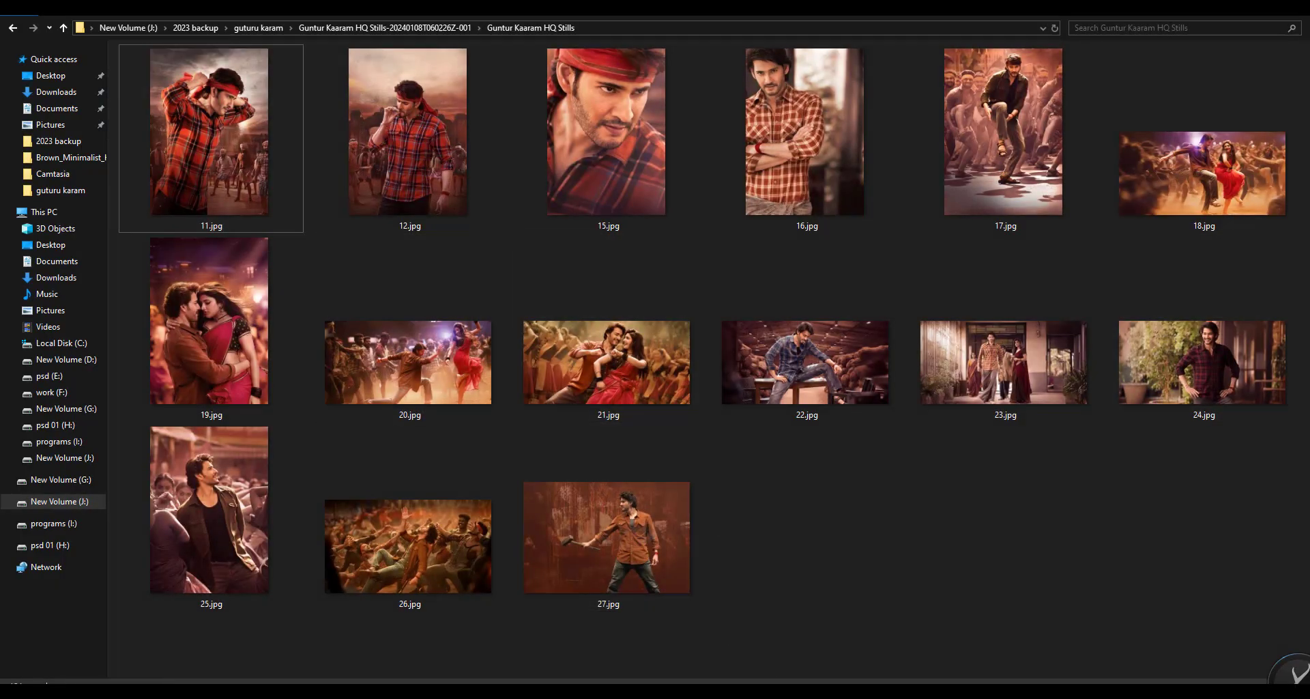
Step: Switch back to Google Drive, open 9.jpg from the HQ stills folder and examine it enlarged
key("alt+Tab")
scroll(416, 307, "down", 2)
double_click(502, 502)
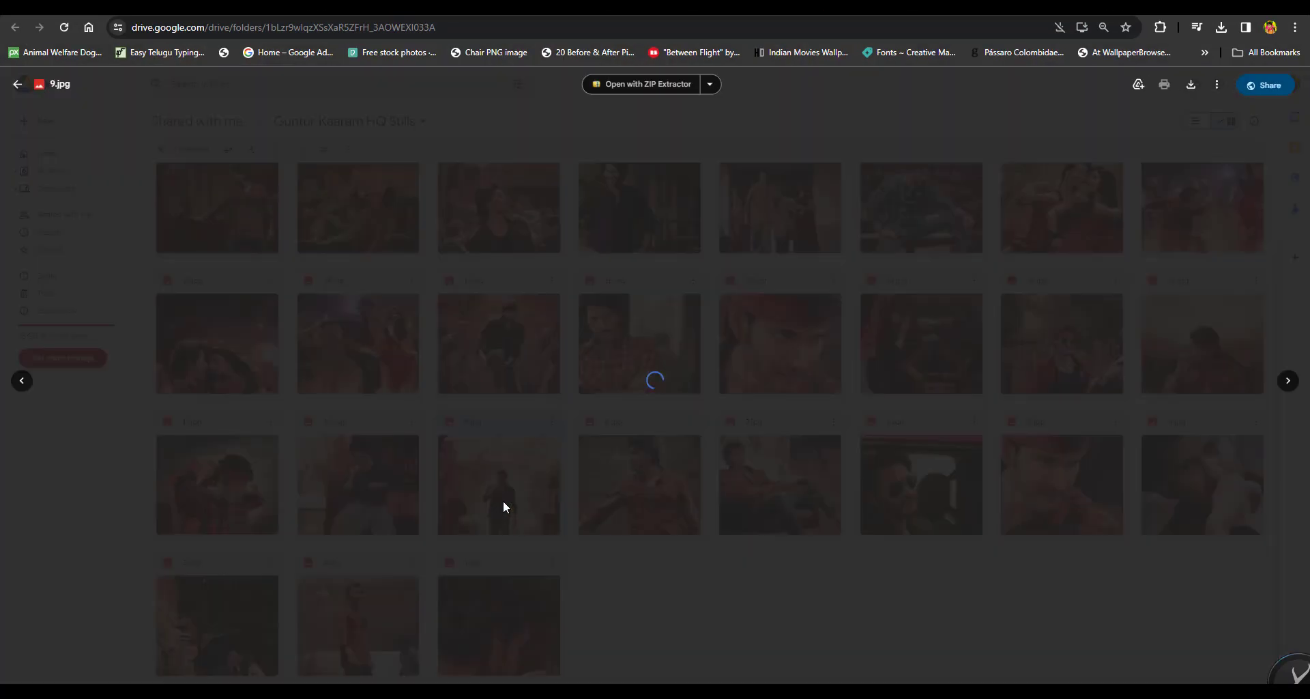
left_click(676, 675)
left_click(676, 675)
left_click(676, 676)
left_click(676, 675)
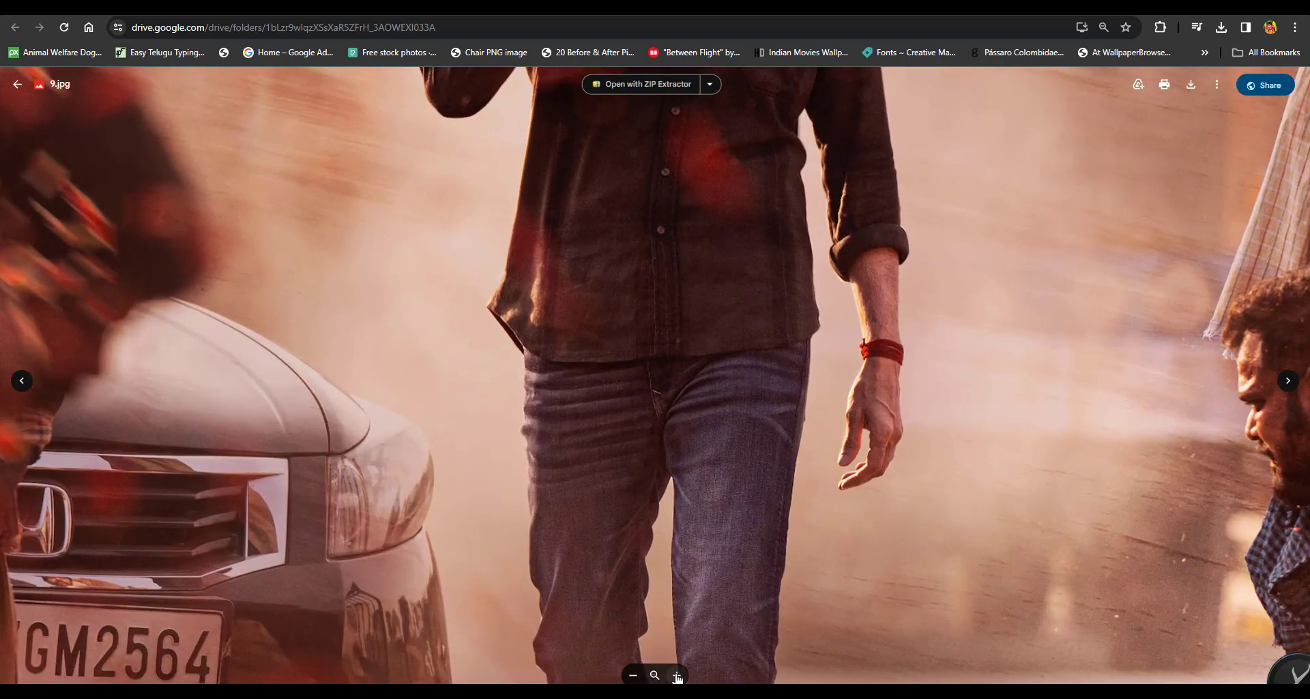
left_click(676, 676)
middle_click(643, 565)
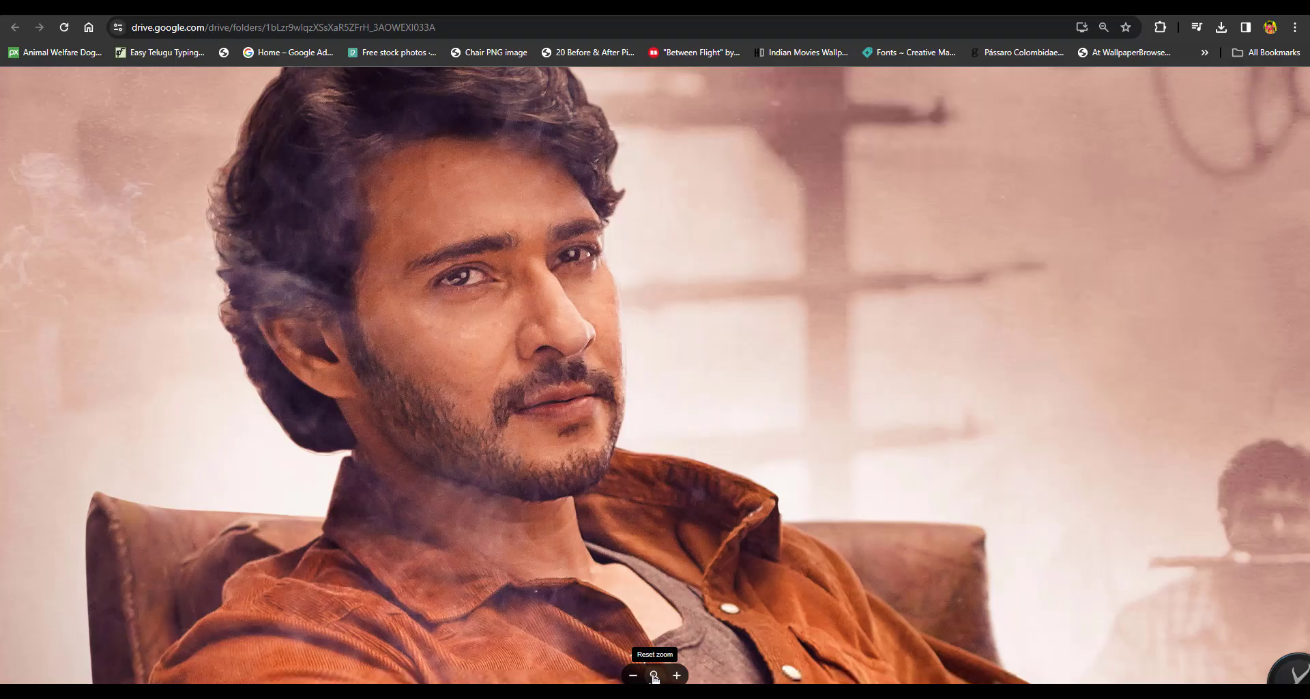
Step: Examine the seated man's face and jacket in 7.jpg at increasing magnification, starting from the full image
left_click(653, 676)
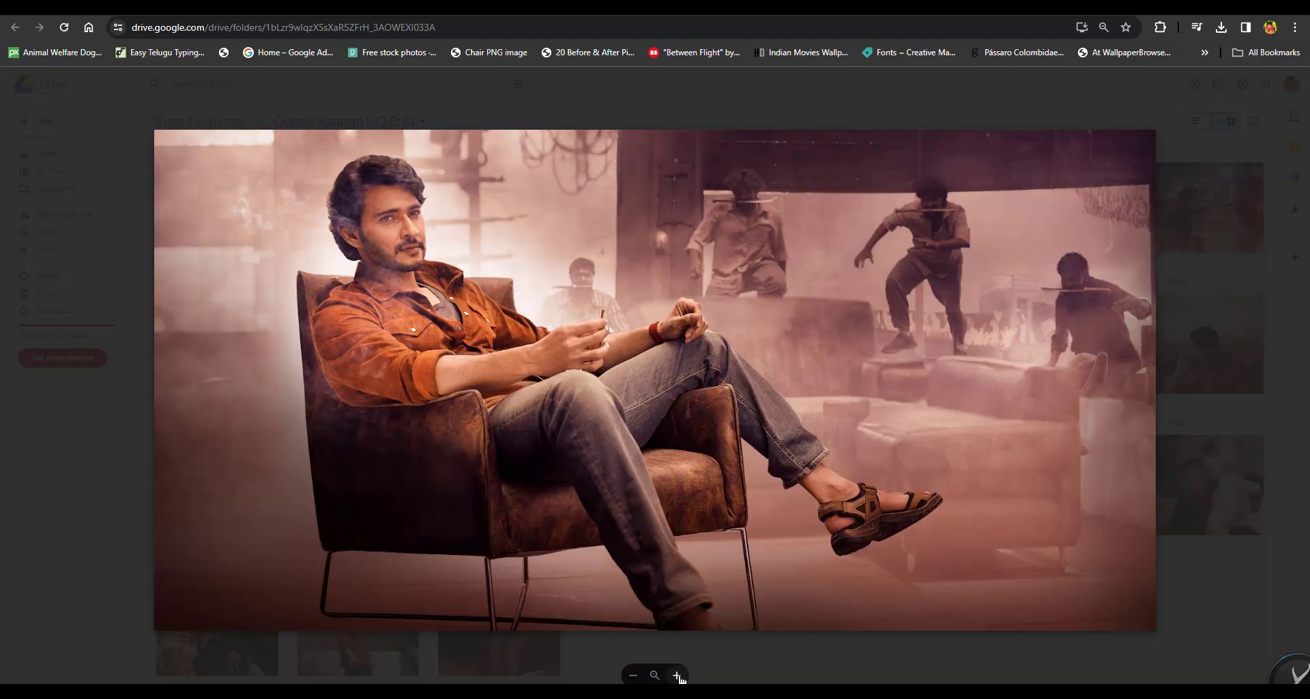
left_click(678, 675)
left_click_drag(272, 333, 519, 491)
left_click(677, 675)
left_click_drag(358, 399, 728, 636)
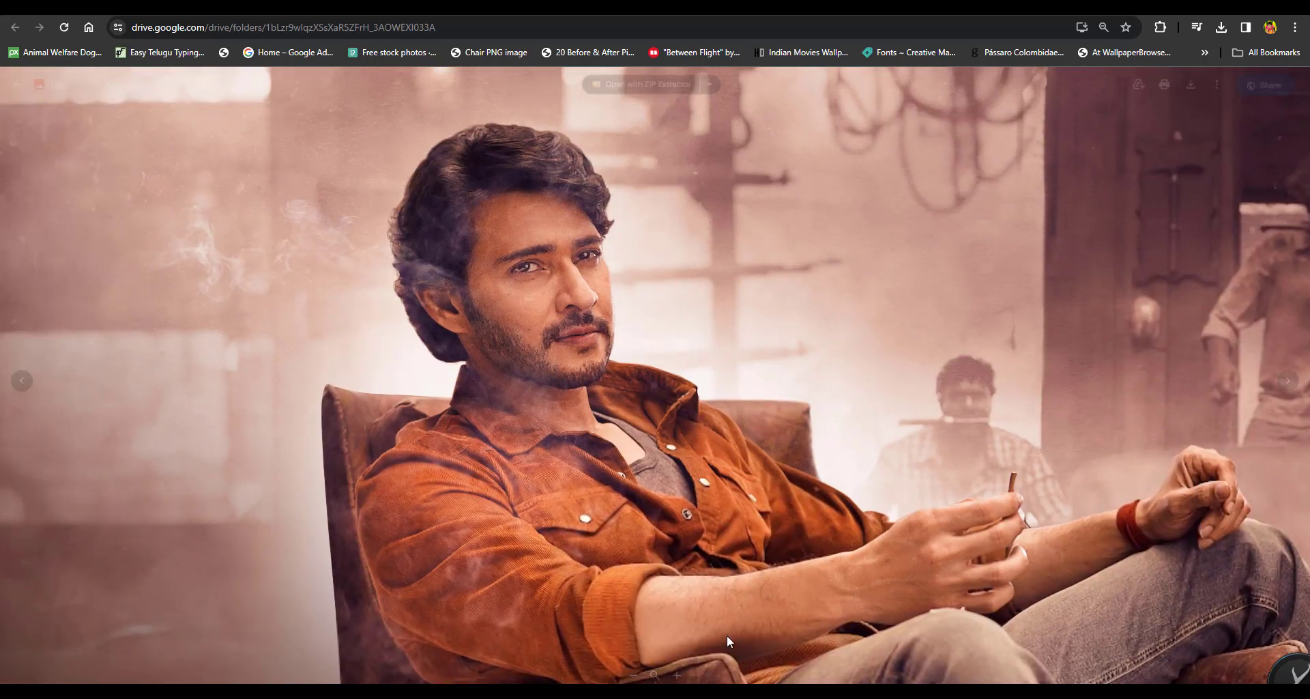
left_click(676, 675)
left_click(675, 675)
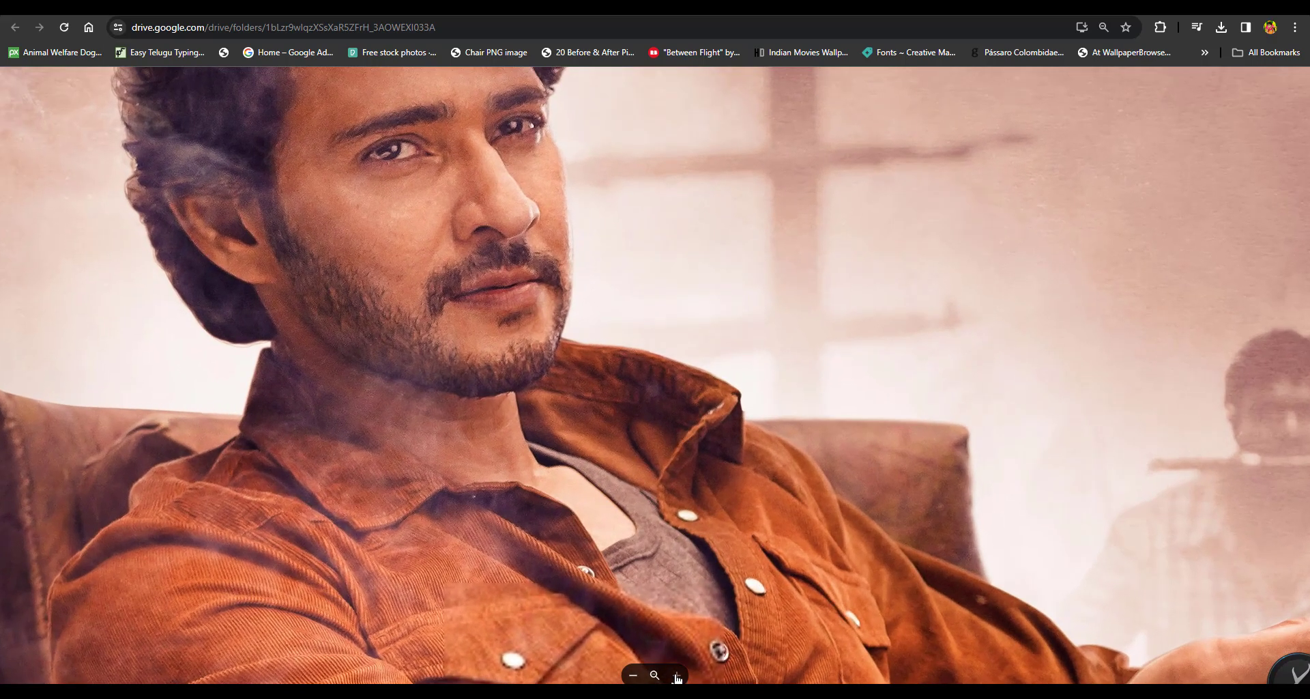
left_click(676, 675)
Step: Inspect the hand, jeans and background of the enlarged 7.jpg, and restore the full image view
left_click_drag(489, 519, 406, 561)
left_click_drag(1126, 587, 411, 354)
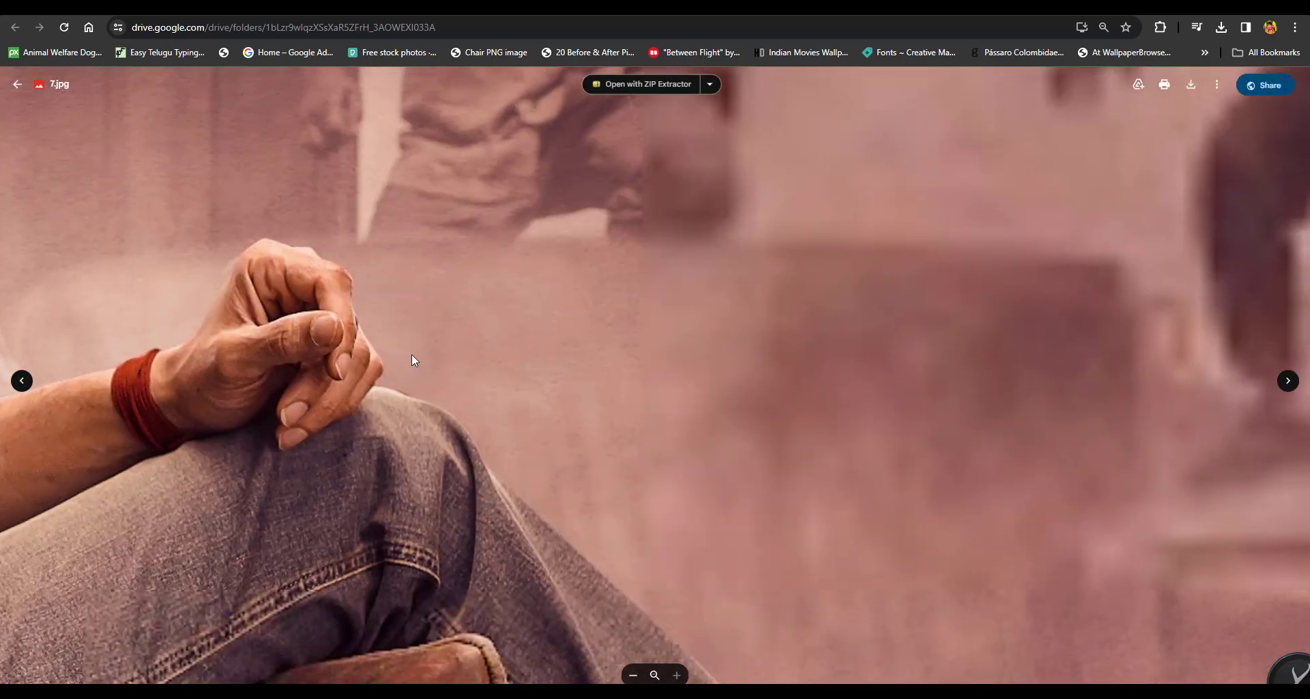
left_click_drag(399, 519, 373, 203)
left_click_drag(893, 571, 527, 356)
left_click_drag(558, 514, 682, 342)
left_click_drag(252, 310, 1092, 615)
left_click_drag(205, 205, 960, 649)
left_click(655, 676)
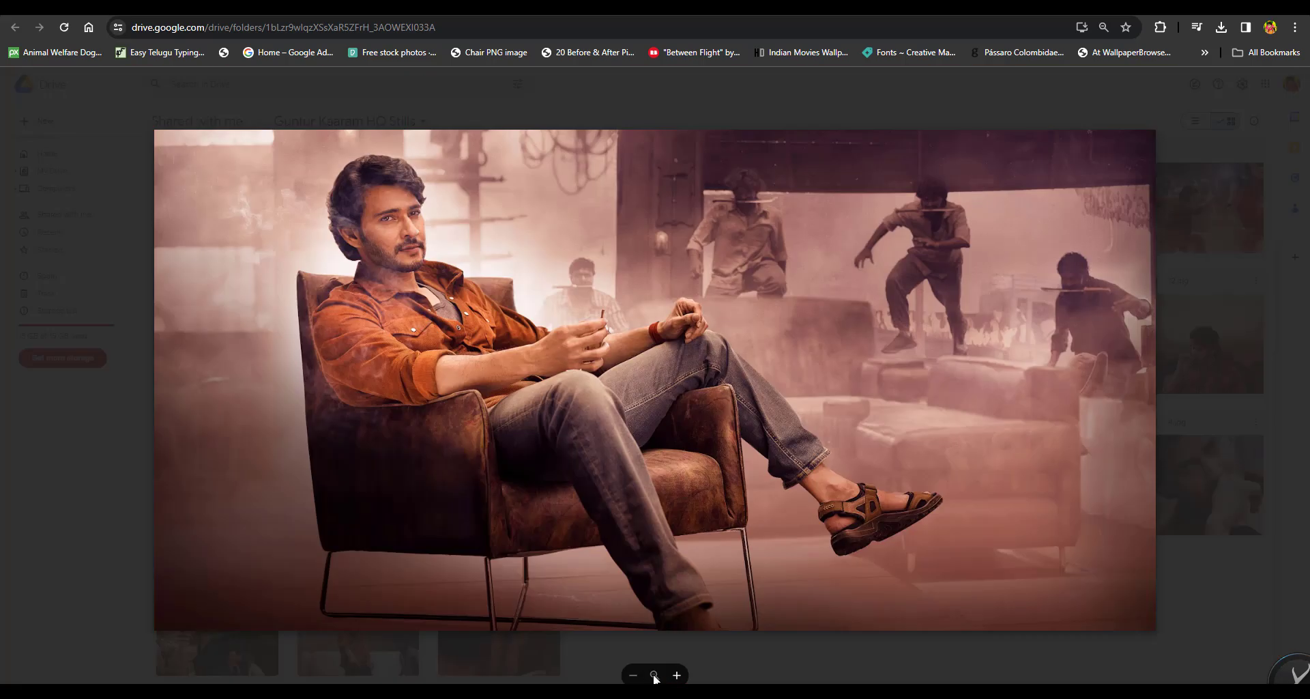
Step: Close the 7.jpg preview, open 6.jpg and examine the face and sunglasses at high magnification
left_click(1247, 354)
double_click(924, 498)
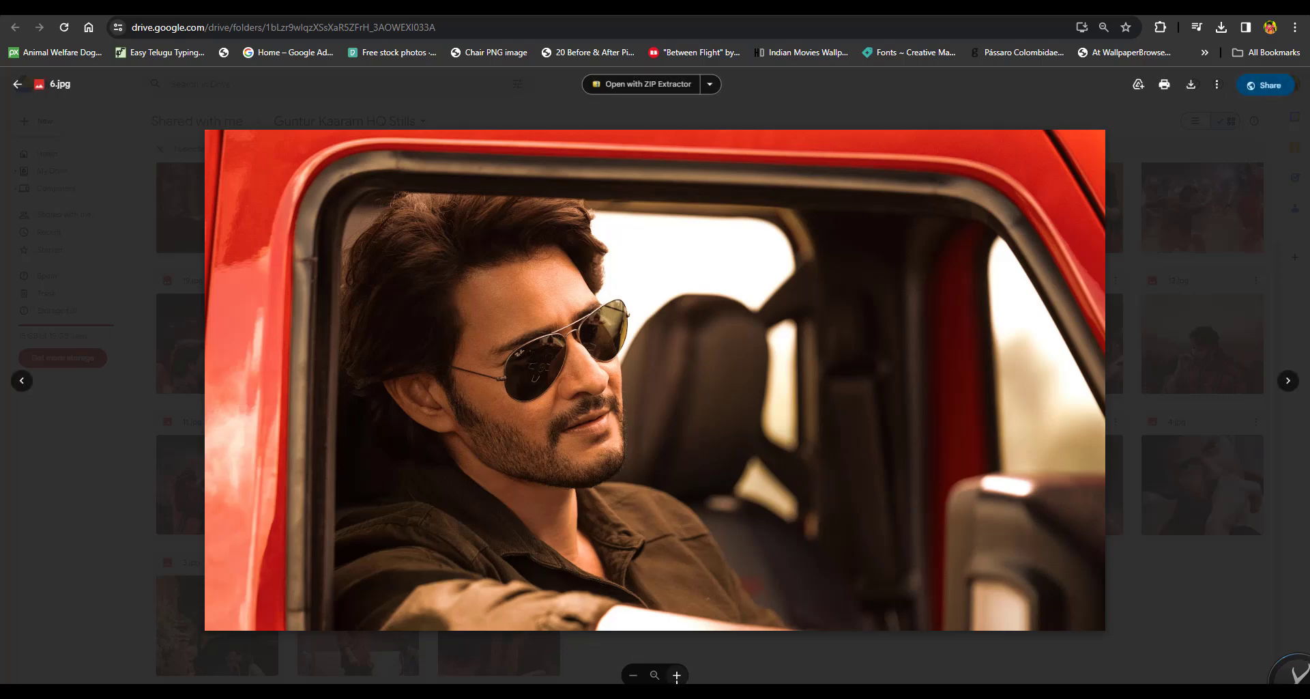
left_click(676, 676)
left_click(677, 676)
left_click(677, 676)
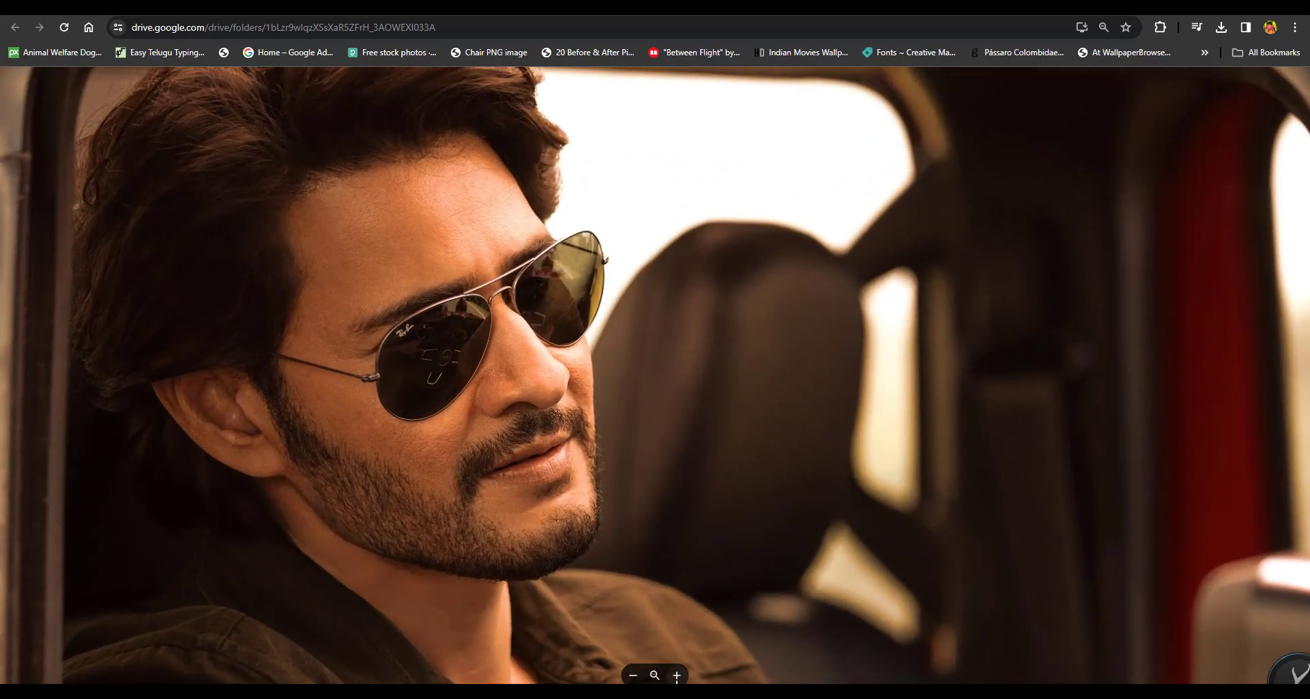
left_click(676, 676)
left_click(676, 676)
left_click(677, 677)
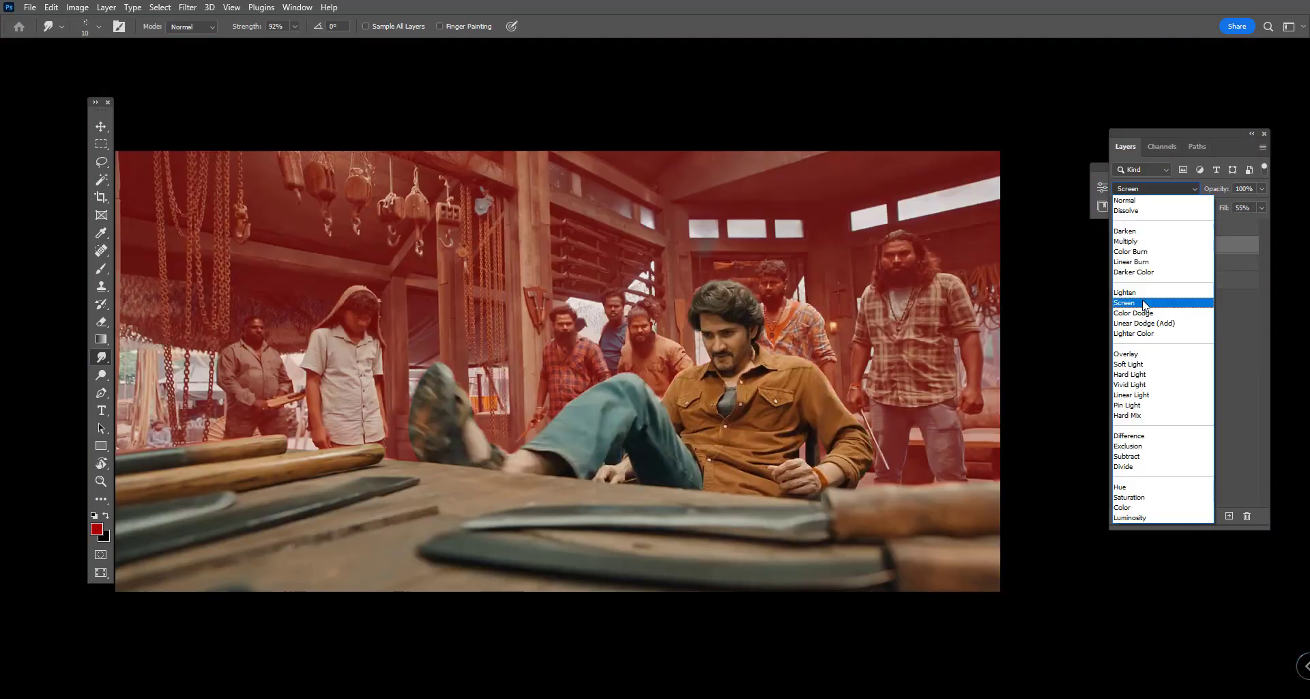
Step: Switch to Photoshop, try the Multiply blend mode on Layer 4 copy, and set its blend mode to Normal
left_click(1149, 240)
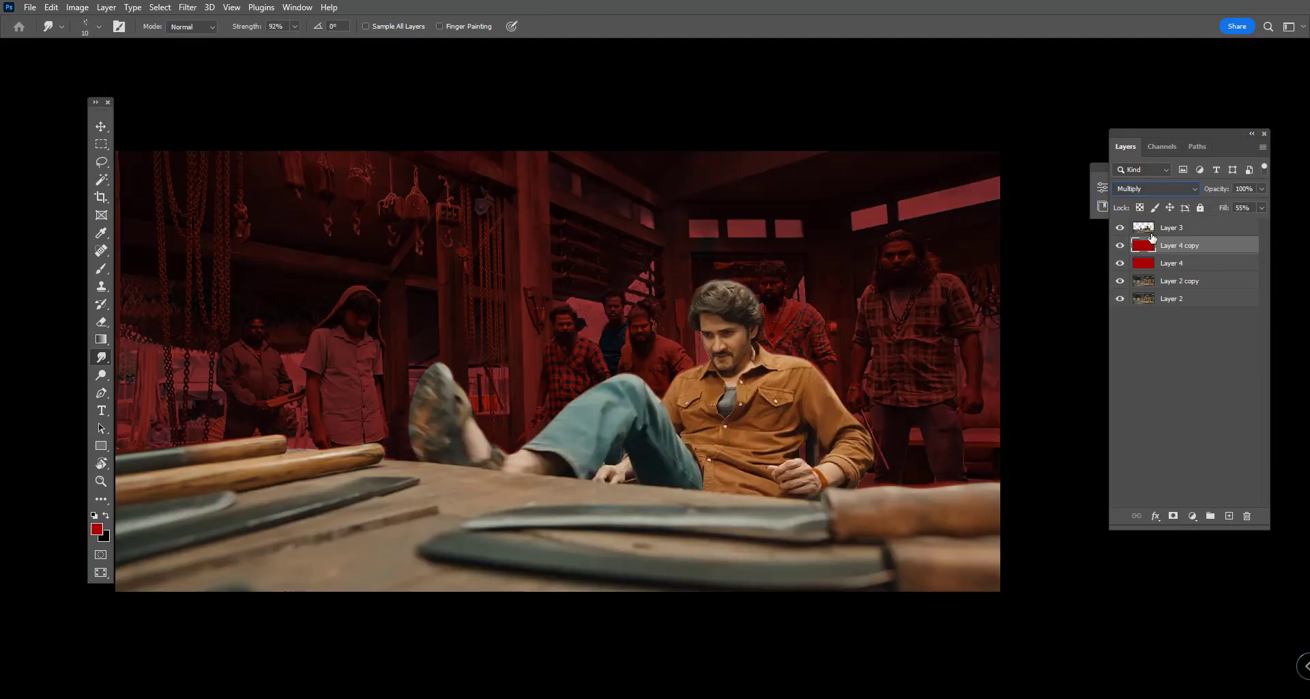
left_click(1139, 189)
left_click(1138, 201)
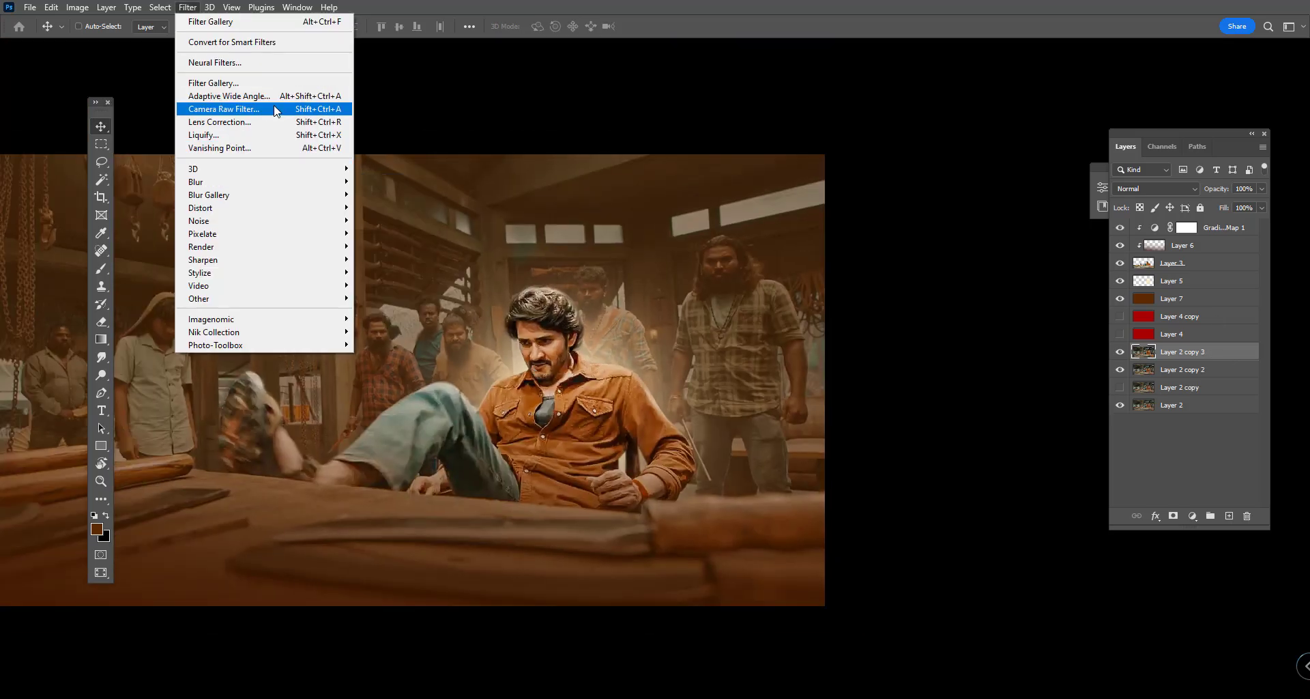
Step: Open the Camera Raw Filter for Layer 2 copy 3
left_click(275, 110)
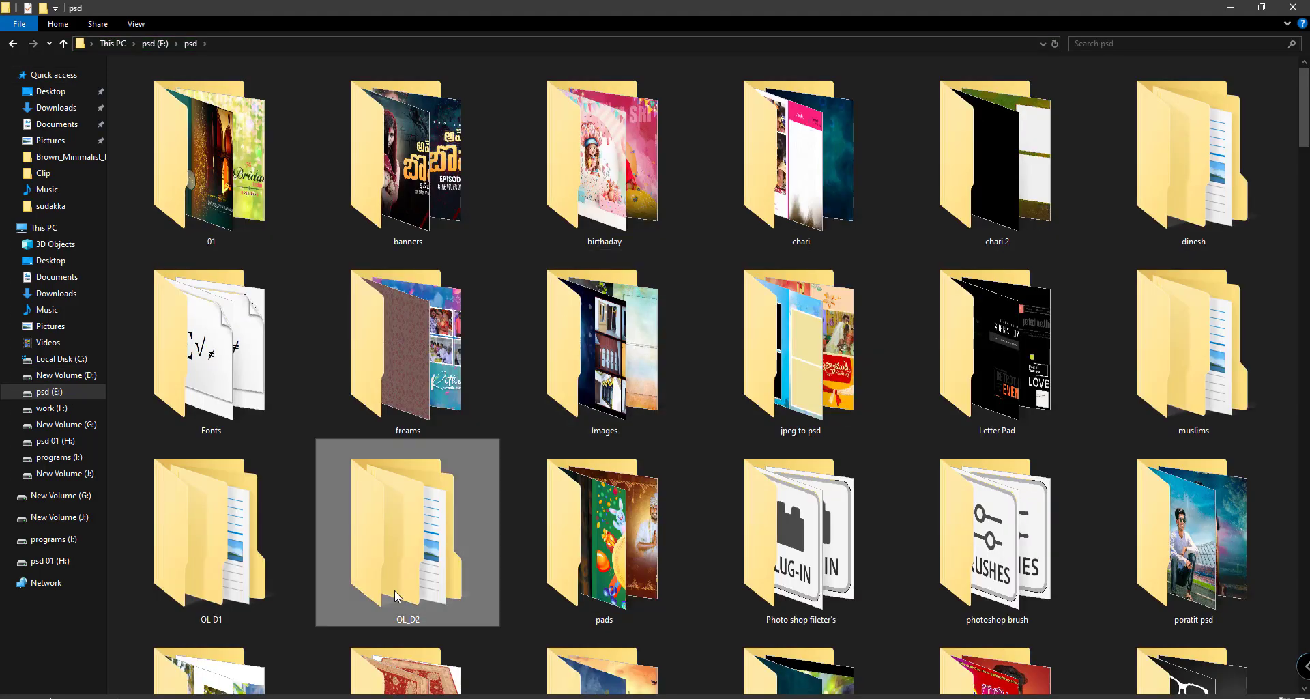
Step: Switch to File Explorer and open the OL_D2 folder inside the psd folder on drive E
double_click(394, 591)
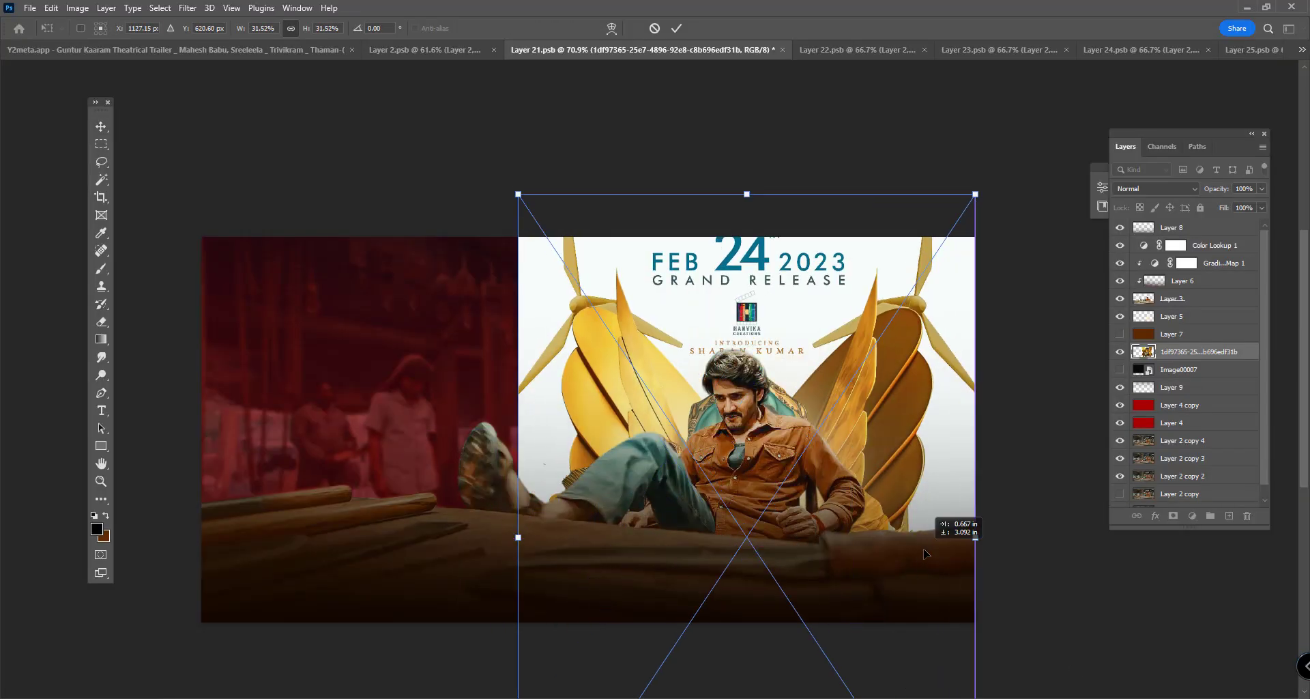
Step: Finish placing the release poster image and start the Pen tool to trace the hero's chair up close
left_click(1164, 111)
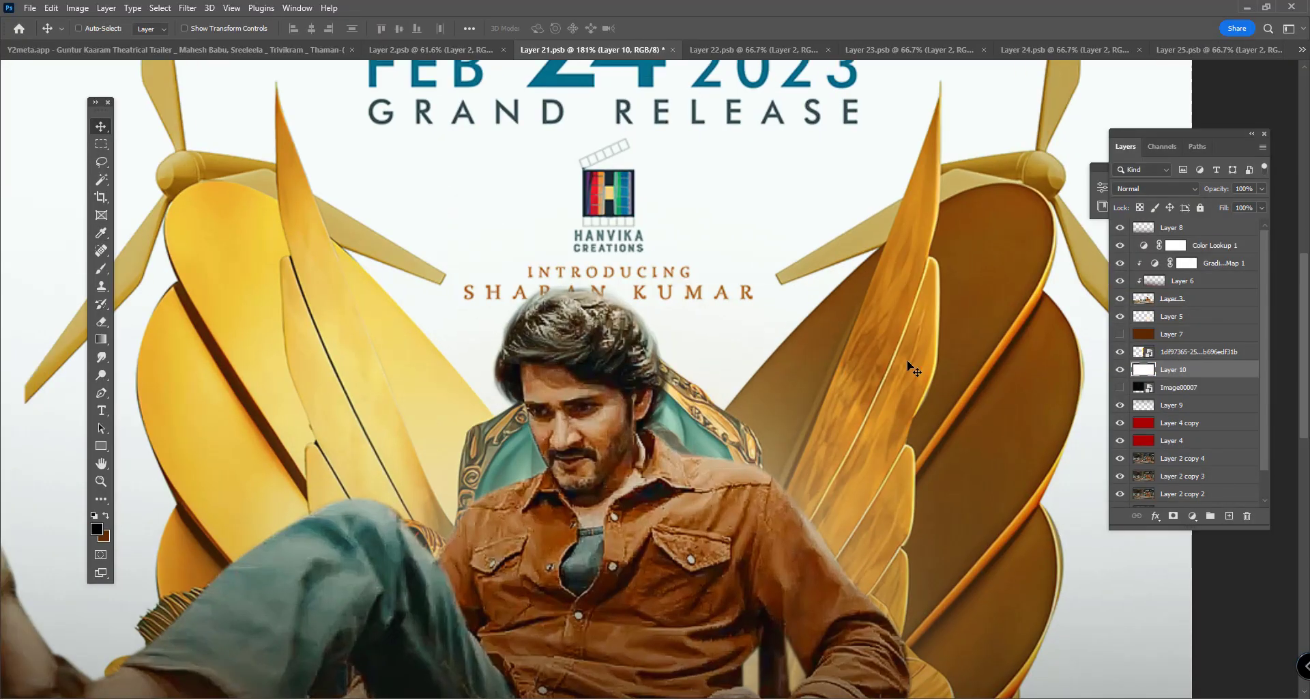
key("p")
scroll(541, 412, "up", 5)
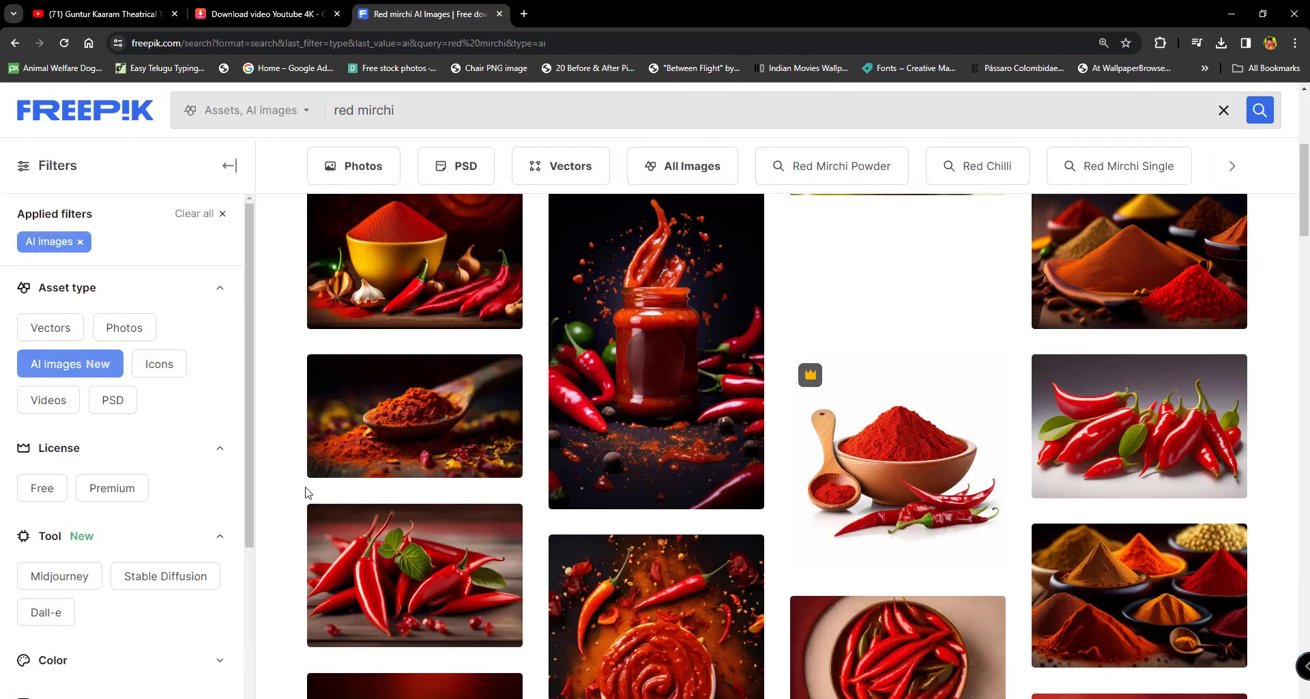
Step: Browse the Freepik AI image results for red mirchi
scroll(305, 492, "down", 15)
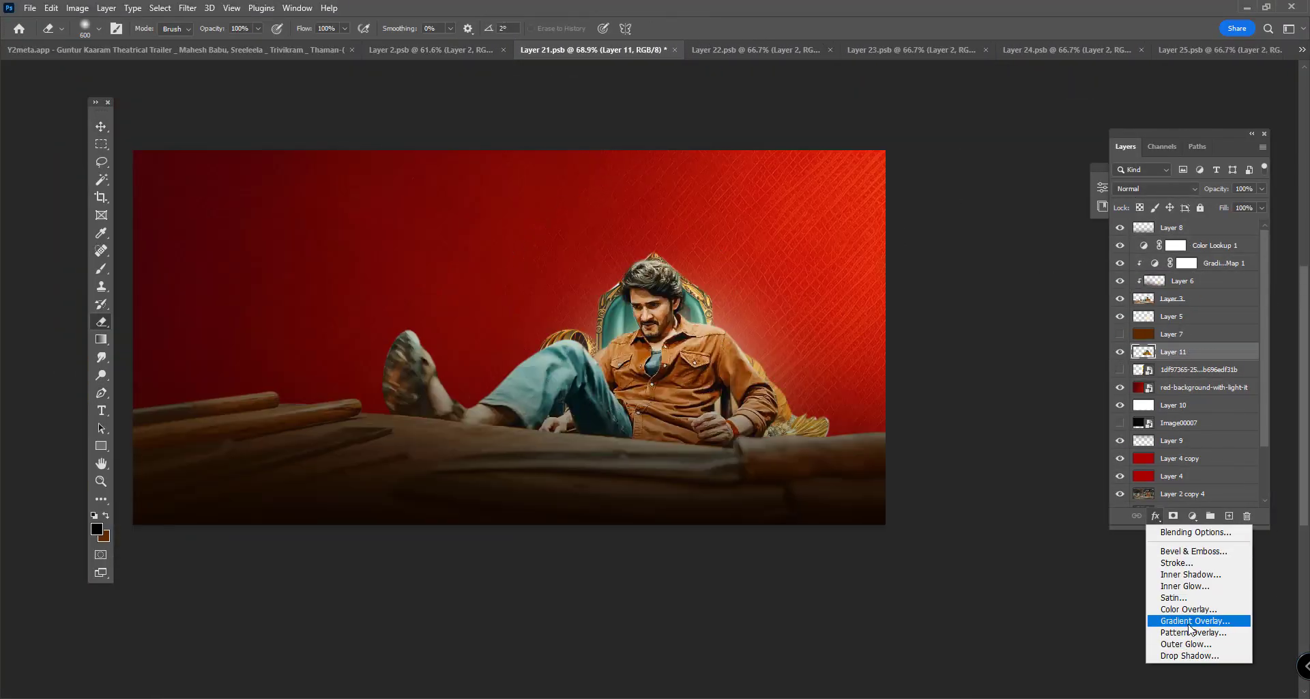
Step: Back in Photoshop, start adding an Inner Shadow layer effect to Layer 11
left_click(1156, 516)
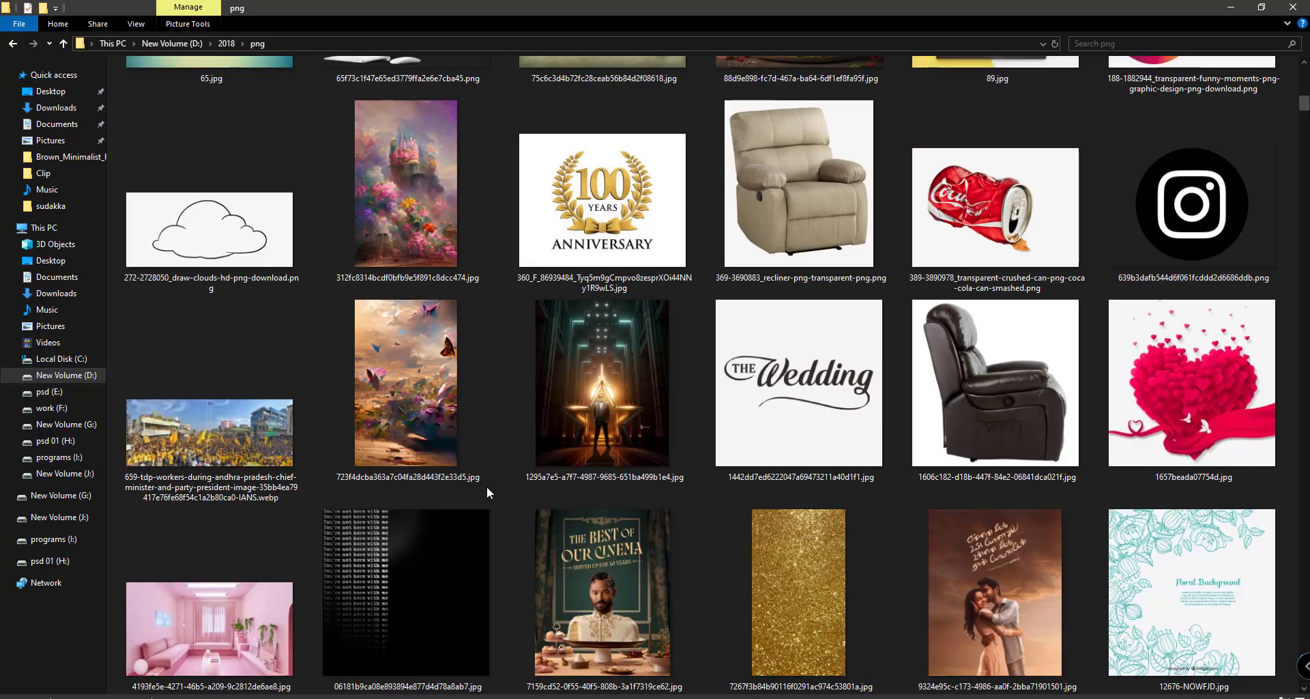
Step: Look through the png folder, place the images picture above the red background and try its blend modes
scroll(486, 486, "down", 15)
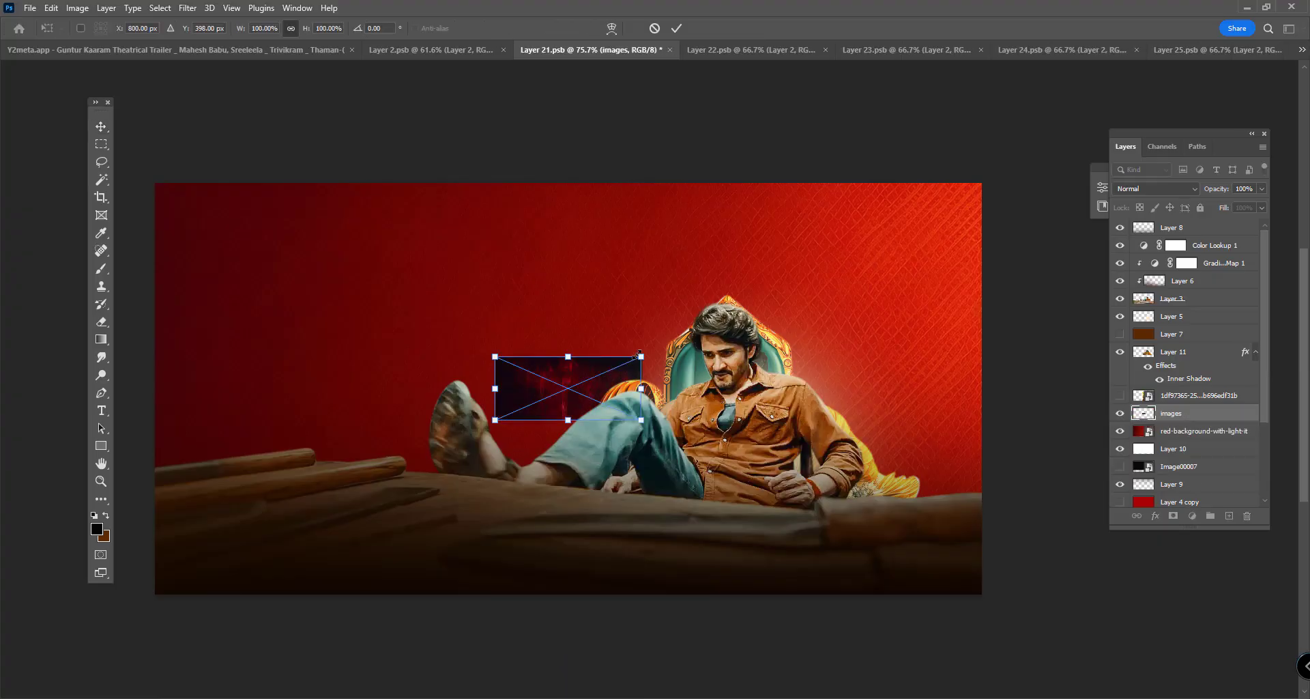
key("Return")
left_click(1155, 188)
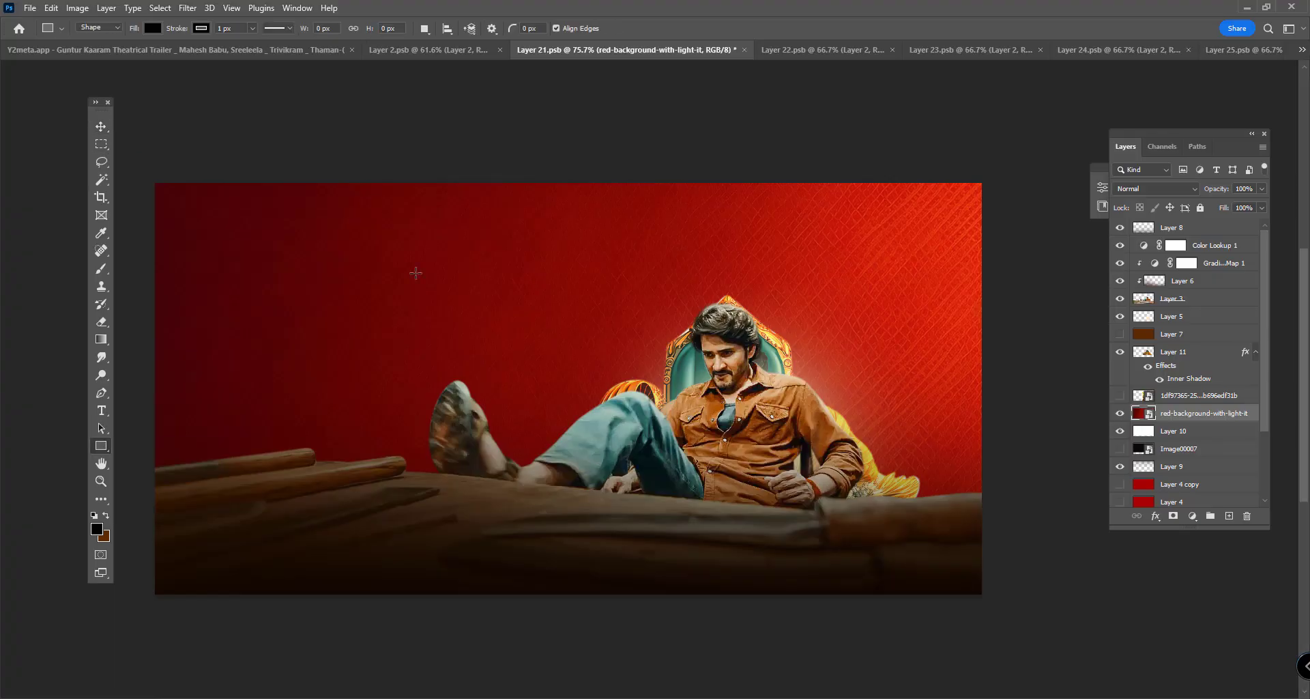
Step: Try framing the red background in a large rounded rectangle behind the hero, above a filled Layer 12
left_click_drag(321, 235, 910, 521)
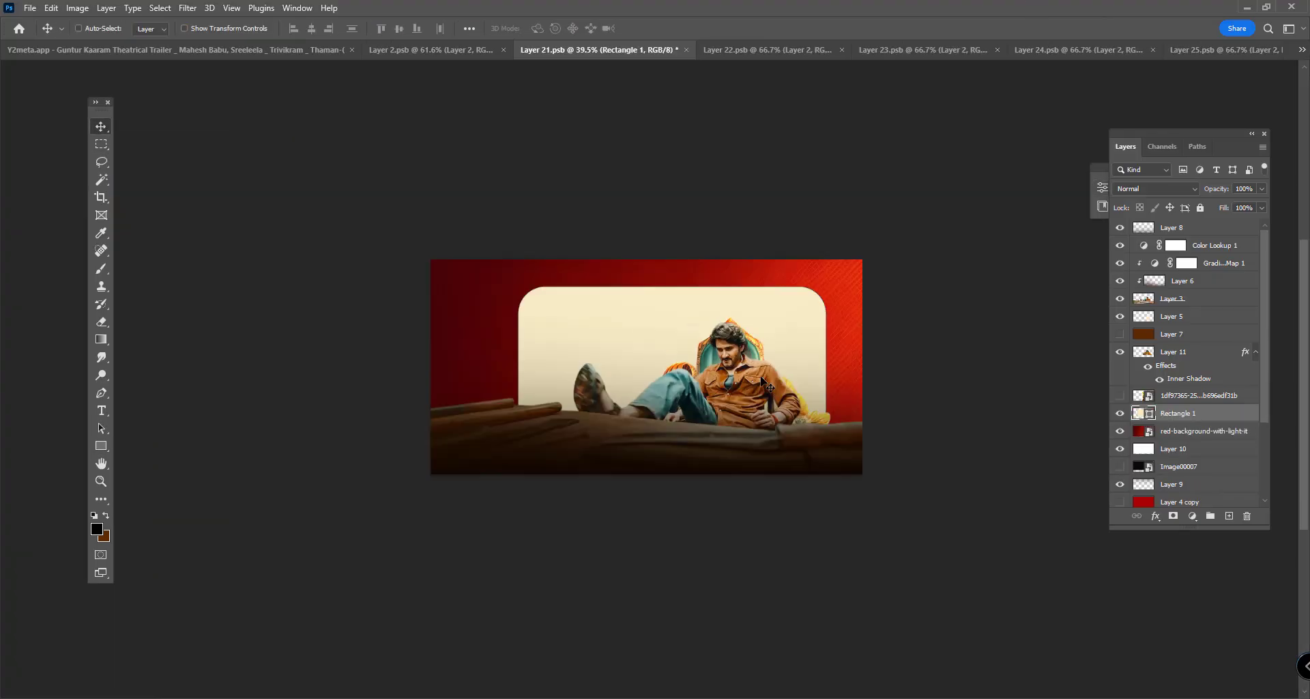
left_click_drag(1204, 431, 1178, 405)
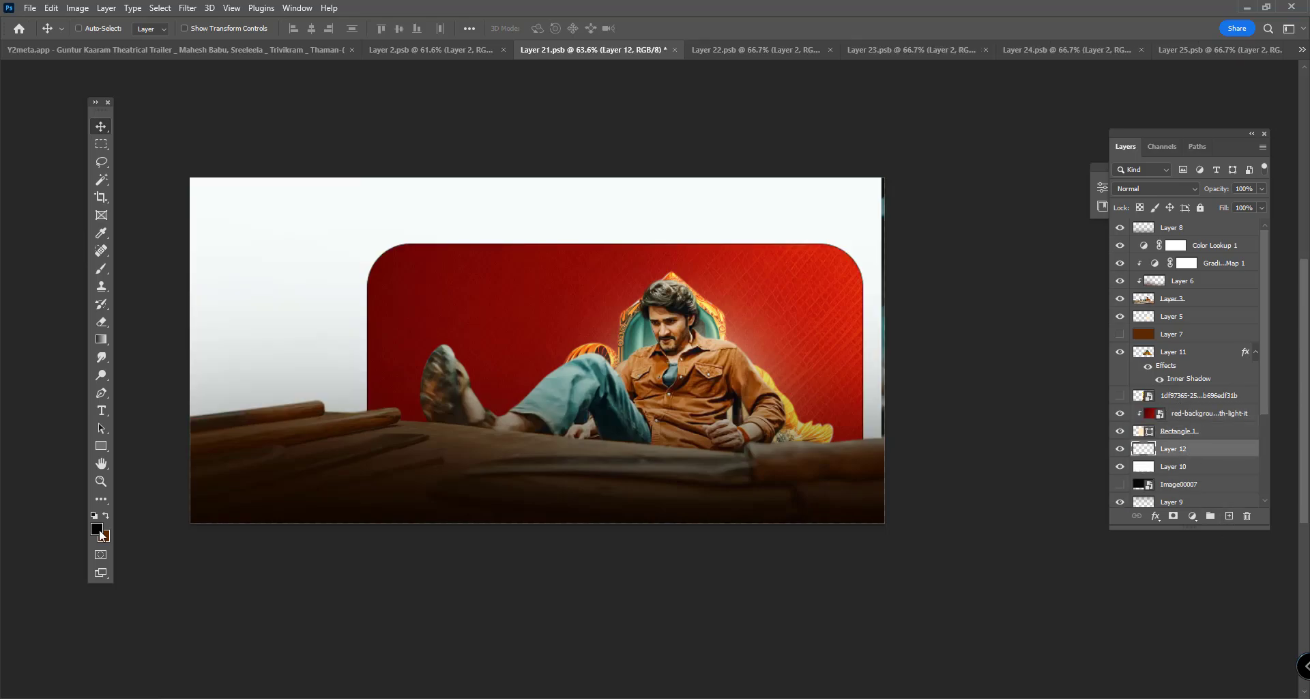
key("alt+BackSpace")
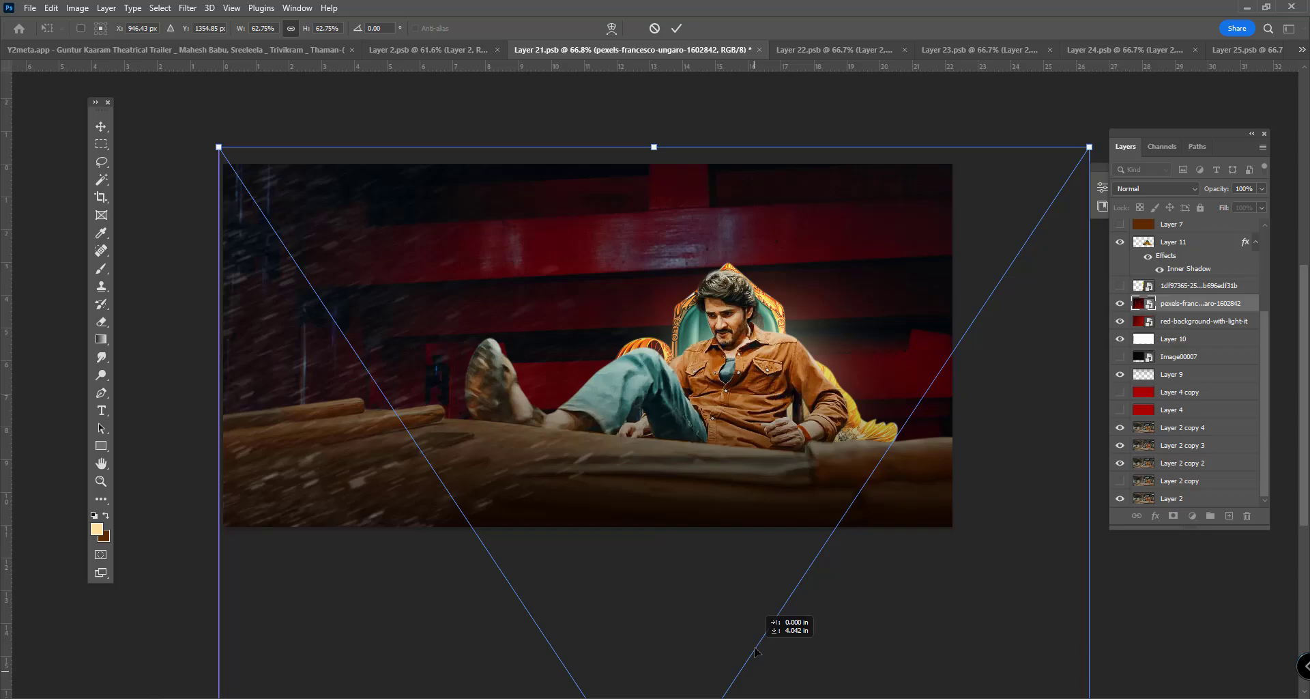
Step: Place the pexels-francesco-ungaro-1602842 picture above the red background at 62.75% scale
key("Return")
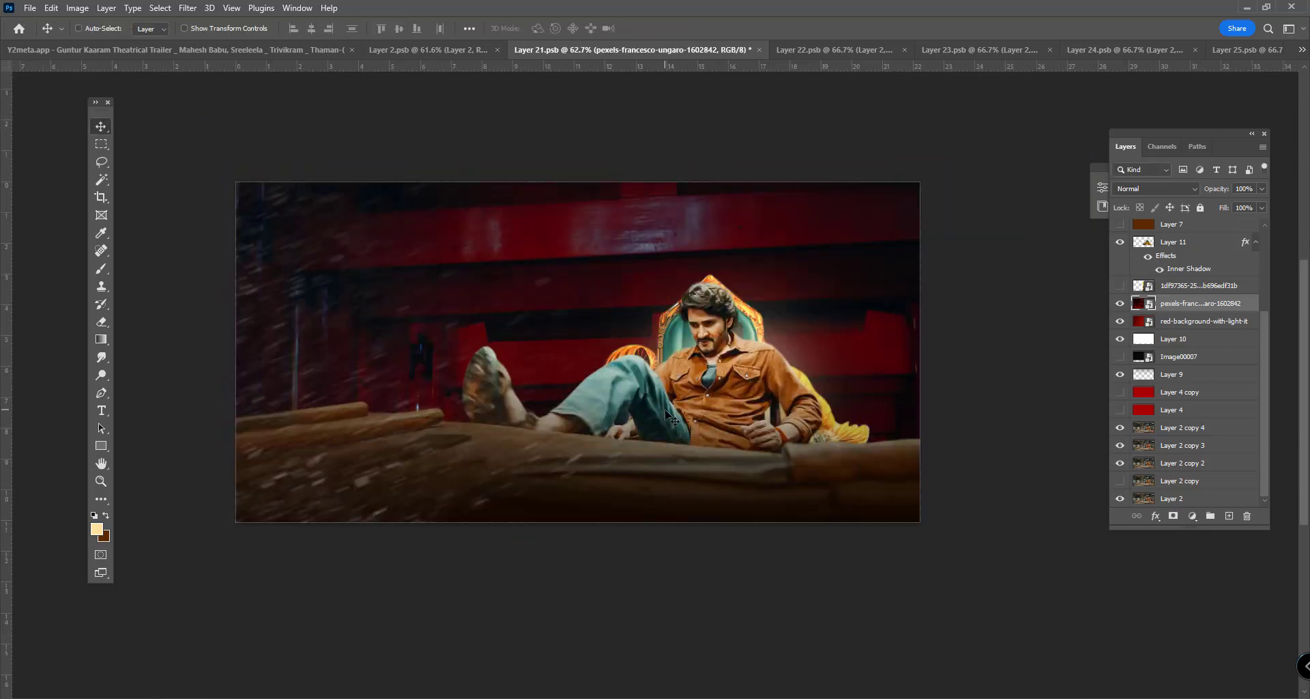
Step: Move Layer 5 directly beneath Layer 11, and select Layer 11
right_click(822, 322)
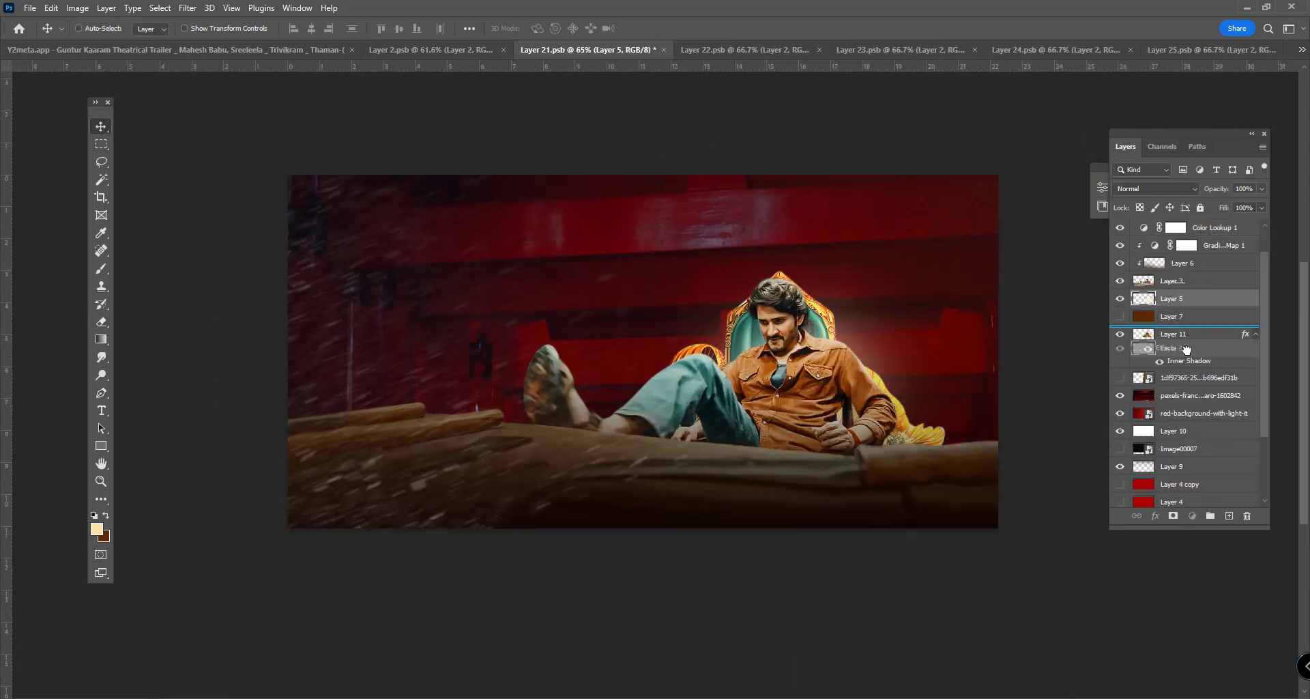
left_click_drag(1186, 349, 1187, 368)
scroll(861, 335, "down", 5)
left_click(1119, 319)
left_click(1183, 317)
scroll(750, 320, "up", 6)
scroll(847, 406, "down", 5)
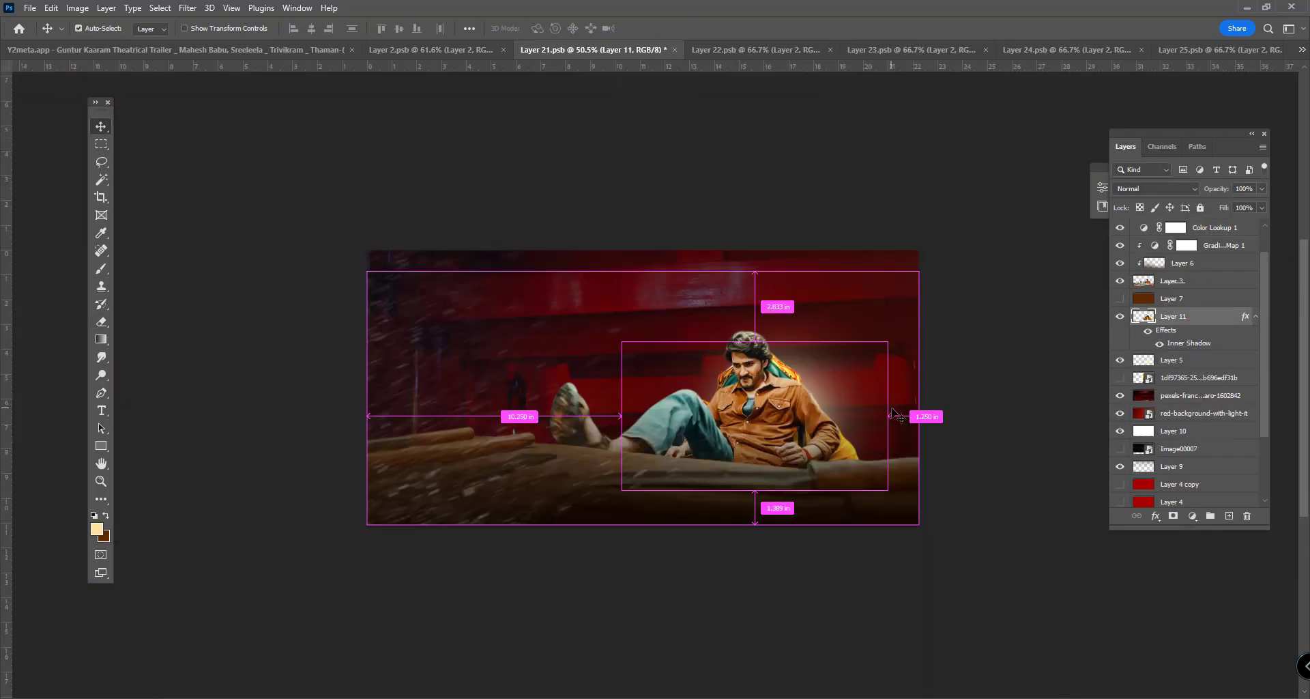
Step: Try desaturating the chair on Layer 11 and undo the desaturation
scroll(850, 402, "up", 5)
scroll(850, 402, "down", 5)
key("ctrl+shift+u")
scroll(832, 384, "up", 6)
scroll(831, 383, "down", 6)
scroll(842, 392, "up", 4)
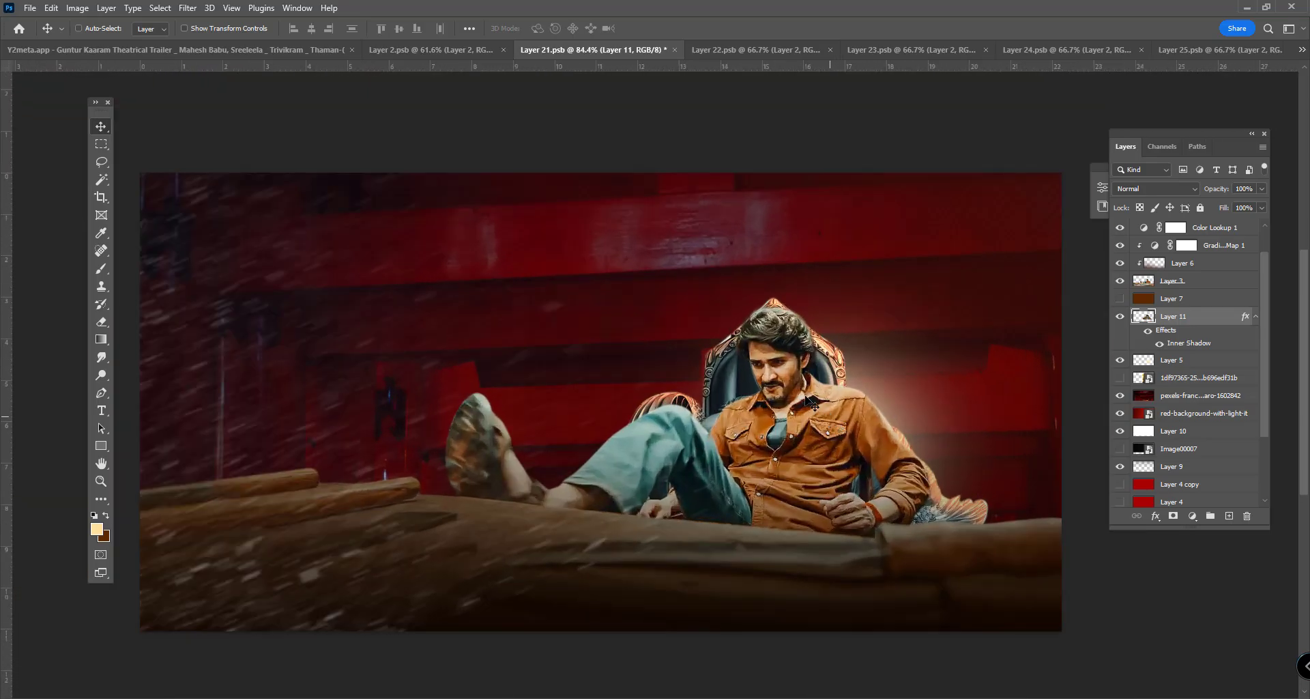
scroll(775, 358, "down", 3)
key("ctrl+z")
Step: Duplicate Layer 11 as a desaturated copy and hide the original layer
key("ctrl+j")
left_click(1120, 359)
key("ctrl+shift+u")
left_click(1148, 331)
Step: Go through the open documents to the film title and credits frame in Layer 26.psb
left_click(771, 53)
key("ctrl+Tab")
key("ctrl+Tab")
key("ctrl+Tab")
key("ctrl+Tab")
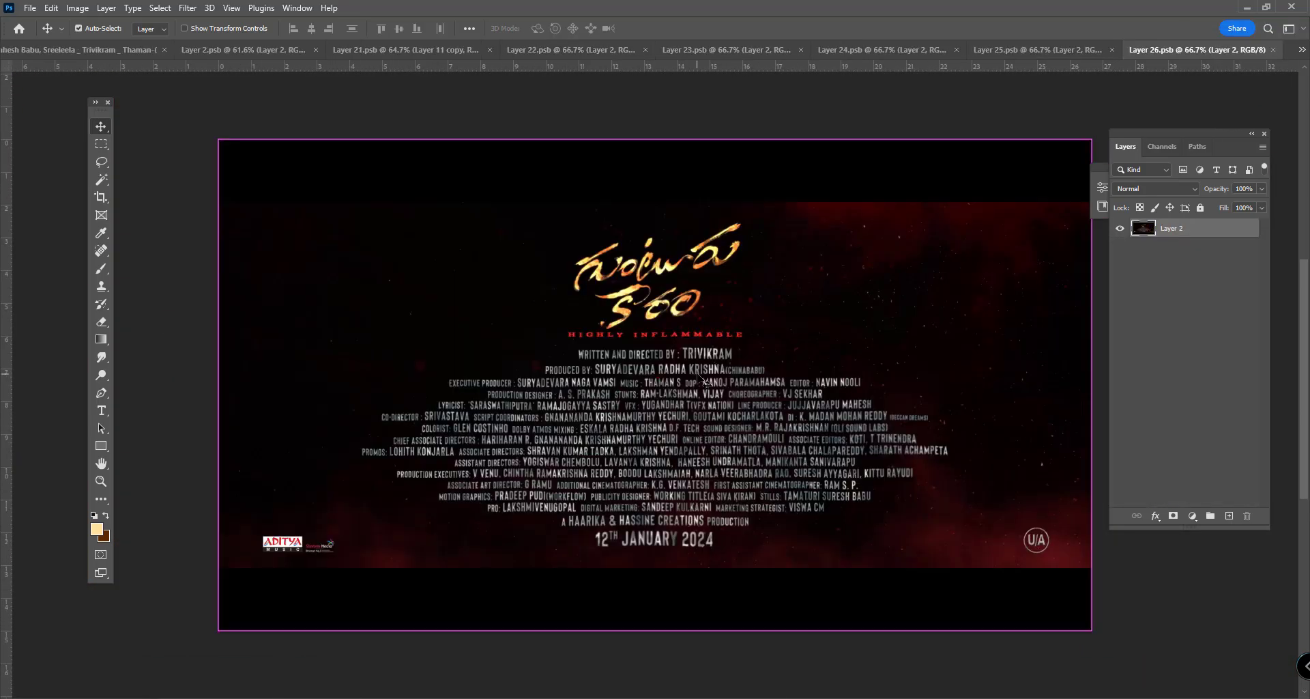
Step: Bring the title and credits frame into Layer 21.psb in Screen mode, scaled to about 123% over the hero's scene
key("ctrl+Tab")
key("ctrl+Tab")
key("ctrl+Tab")
left_click_drag(953, 168, 1002, 141)
scroll(656, 384, "down", 2)
left_click_drag(276, 565, 175, 621)
left_click_drag(768, 392, 765, 377)
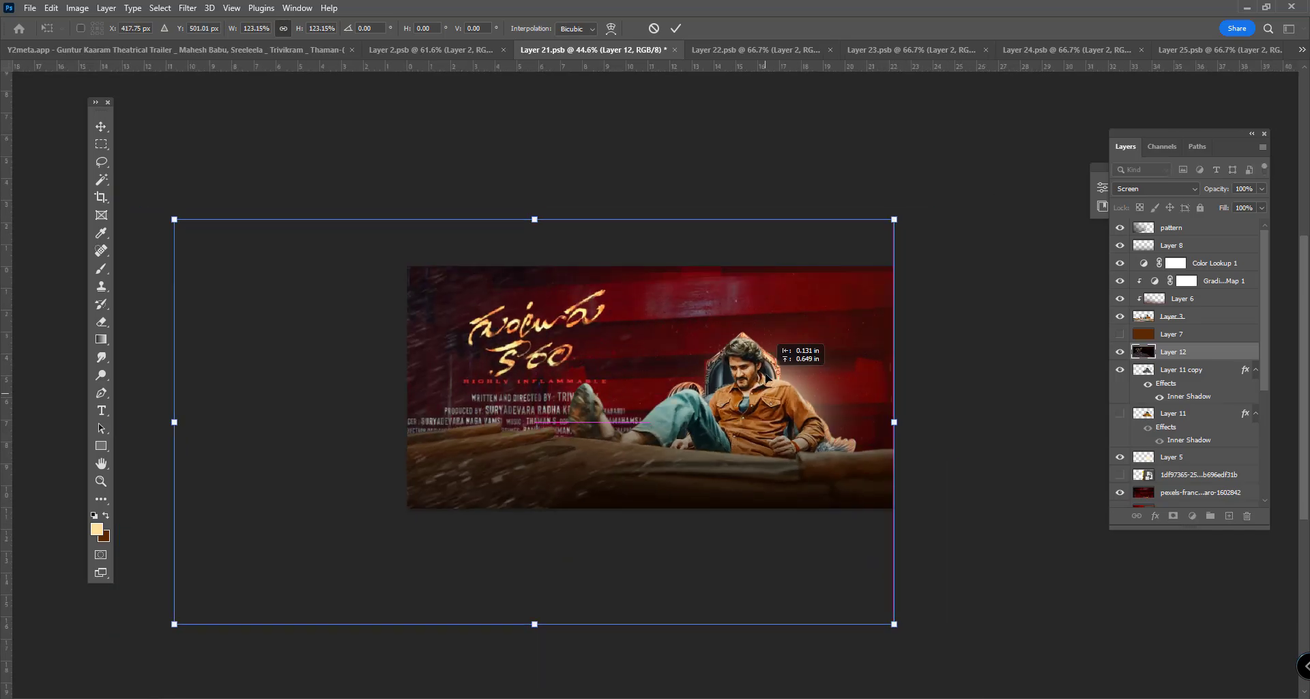
Step: Scale the credits frame on Layer 12 down, erase its title area, and show Layer 12 copy
key("ctrl+t")
left_click_drag(999, 126, 771, 259)
key("Return")
scroll(522, 291, "up", 3)
key("m")
left_click_drag(382, 262, 682, 391)
key("Delete")
left_click(1120, 352)
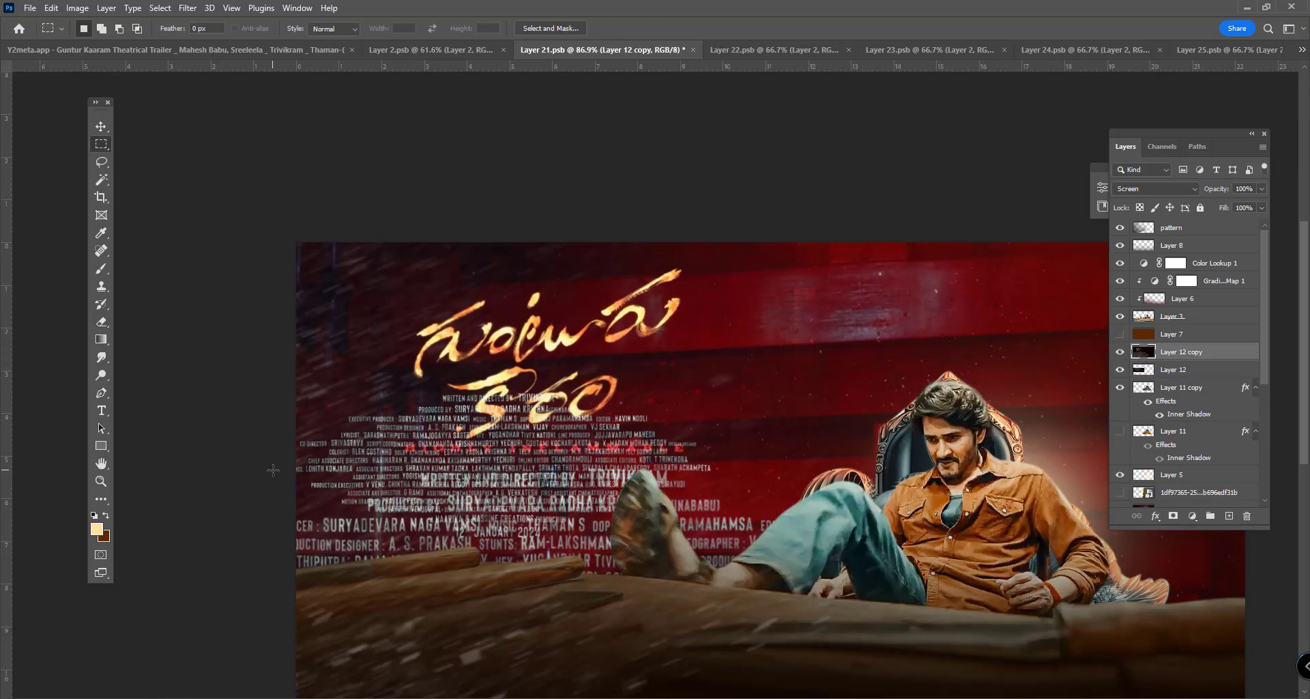
Step: Delete the large credits below the film title from Layer 12 copy
left_click_drag(273, 470, 1269, 693)
key("Delete")
key("ctrl+d")
Step: Move the small credits on Layer 12 down to sit beneath the Highly Inflammable tagline
key("v")
left_click(1174, 369)
left_click_drag(632, 416, 621, 462)
key("Return")
scroll(638, 468, "down", 3)
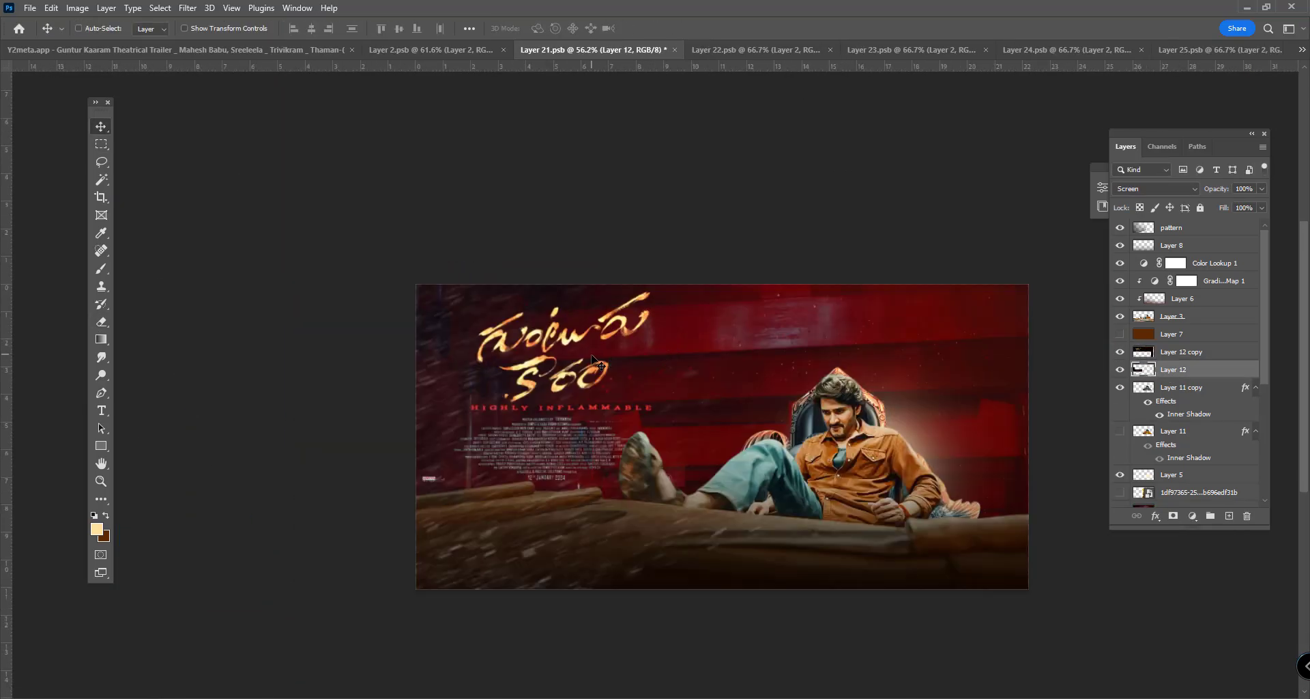
Step: Select the film title on Layer 12 copy and apply a Levels adjustment
scroll(570, 336, "up", 2)
left_click(1120, 370)
left_click(1181, 352)
left_click_drag(648, 344, 784, 357)
scroll(627, 415, "down", 3)
scroll(657, 407, "up", 2)
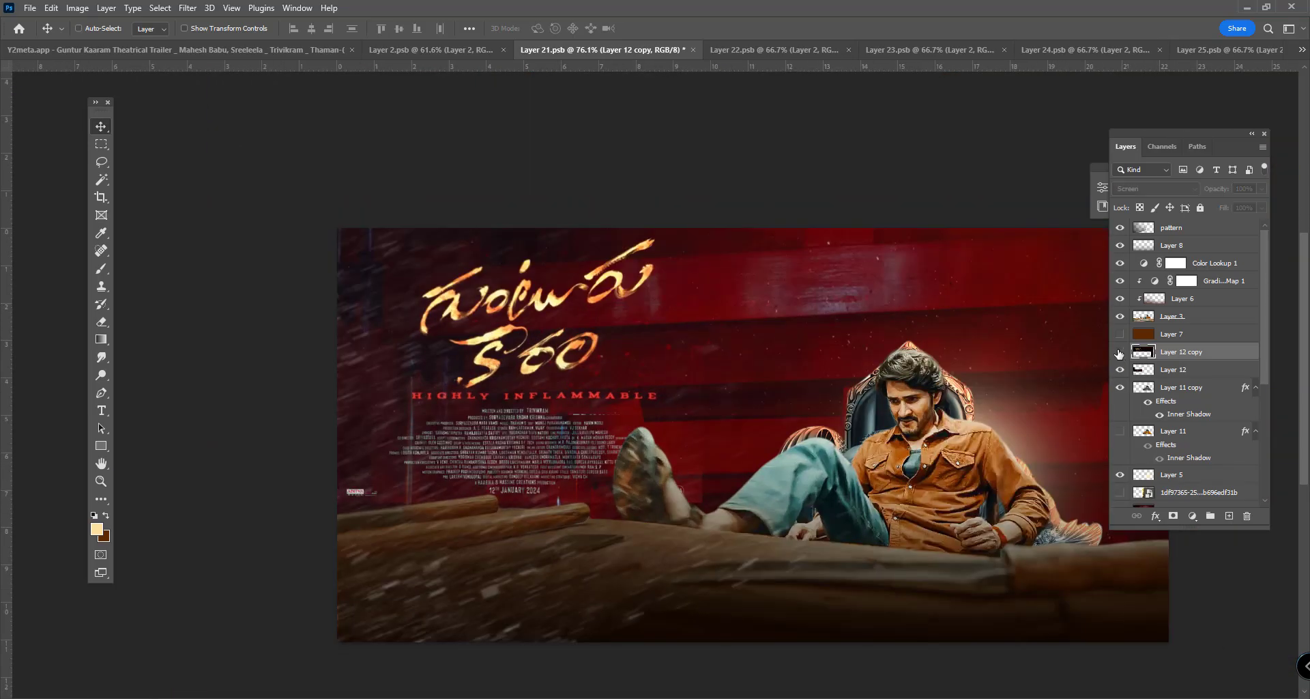
key("ctrl+l")
key("Return")
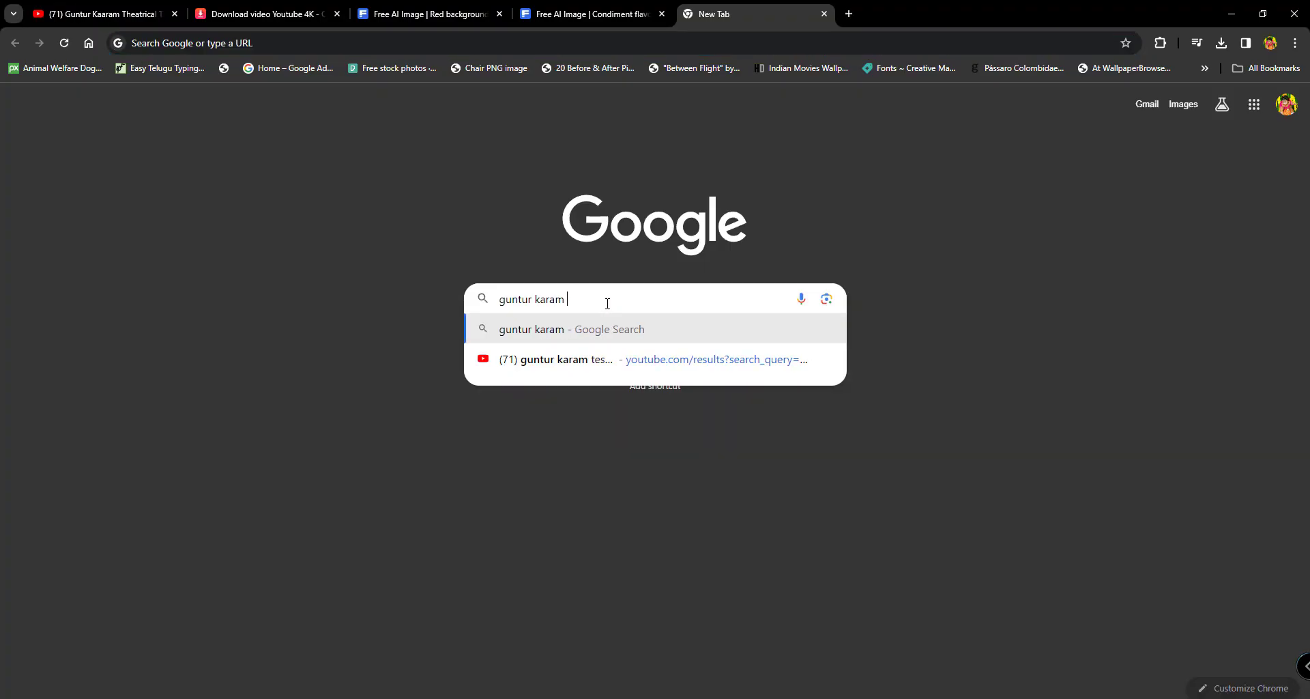
Step: Switch to Chrome and search Google for "guntur karam poster", refining the query to "guntur karam poster title"
type("poster")
key("Return")
left_click(431, 131)
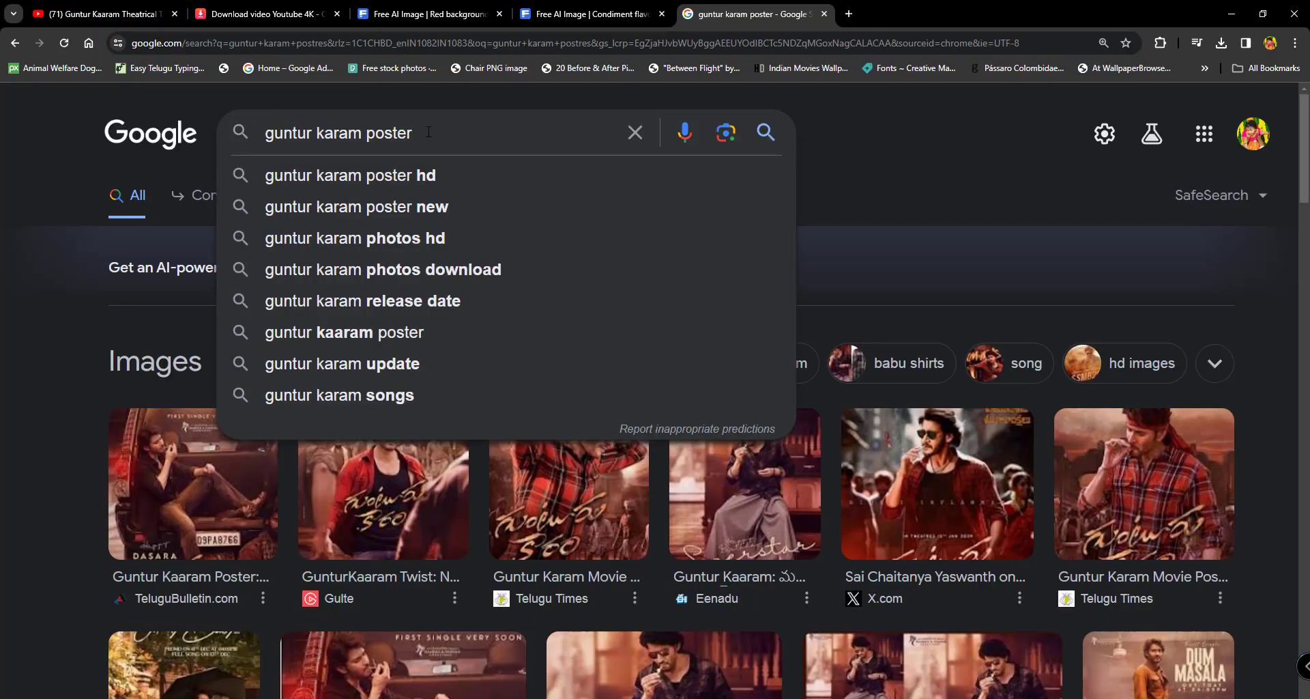
type("title")
key("Return")
Step: Browse the image results, open the Ragalahari Guntur Kaaram news page and look through it
left_click(313, 196)
scroll(985, 462, "down", 15)
left_click(589, 628)
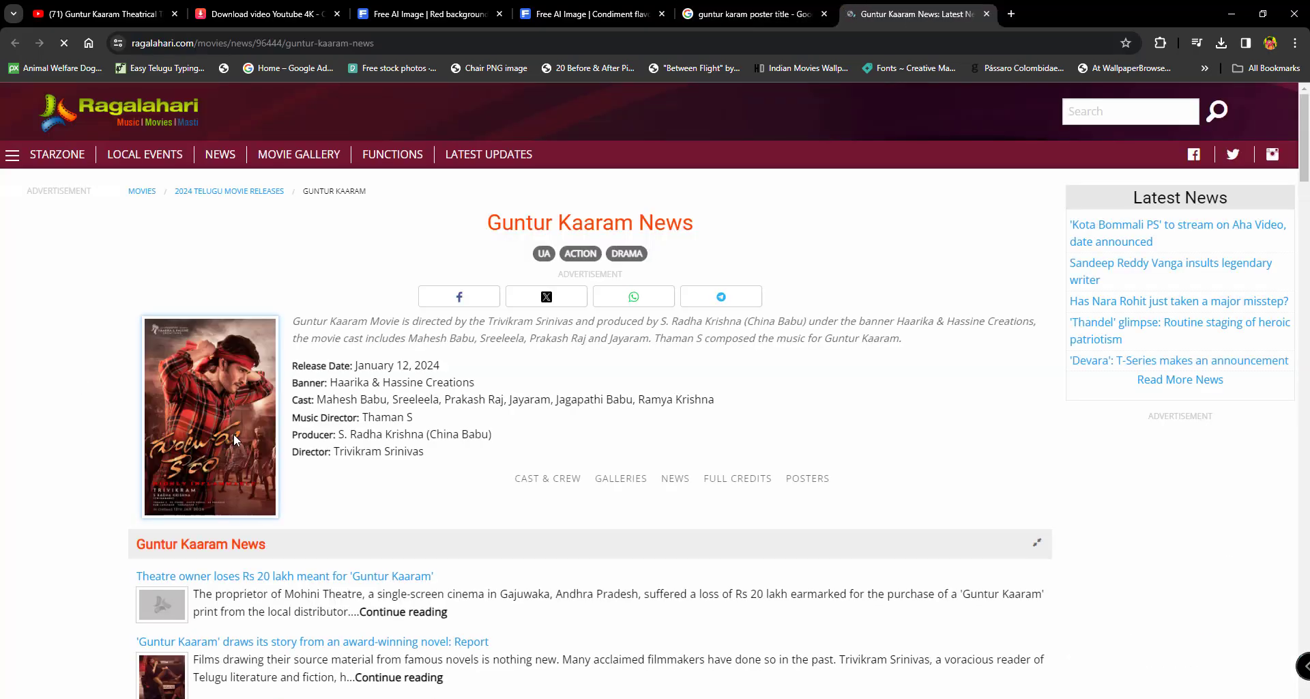
scroll(590, 409, "down", 20)
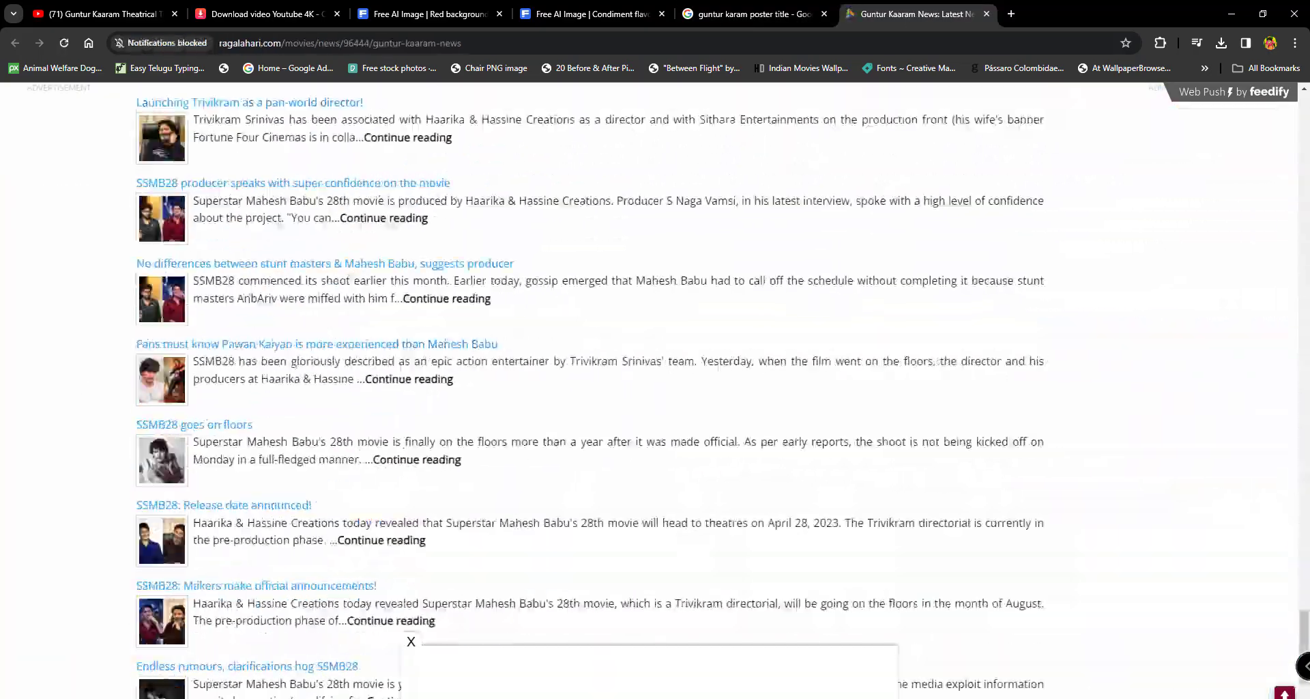
Step: Return to the Google image results, open further Guntur Kaaram poster pages and look through them
left_click(754, 13)
left_click(1160, 487)
middle_click(1099, 307)
scroll(974, 418, "down", 5)
left_click(951, 300)
left_click(1092, 301)
left_click(942, 13)
scroll(653, 484, "down", 20)
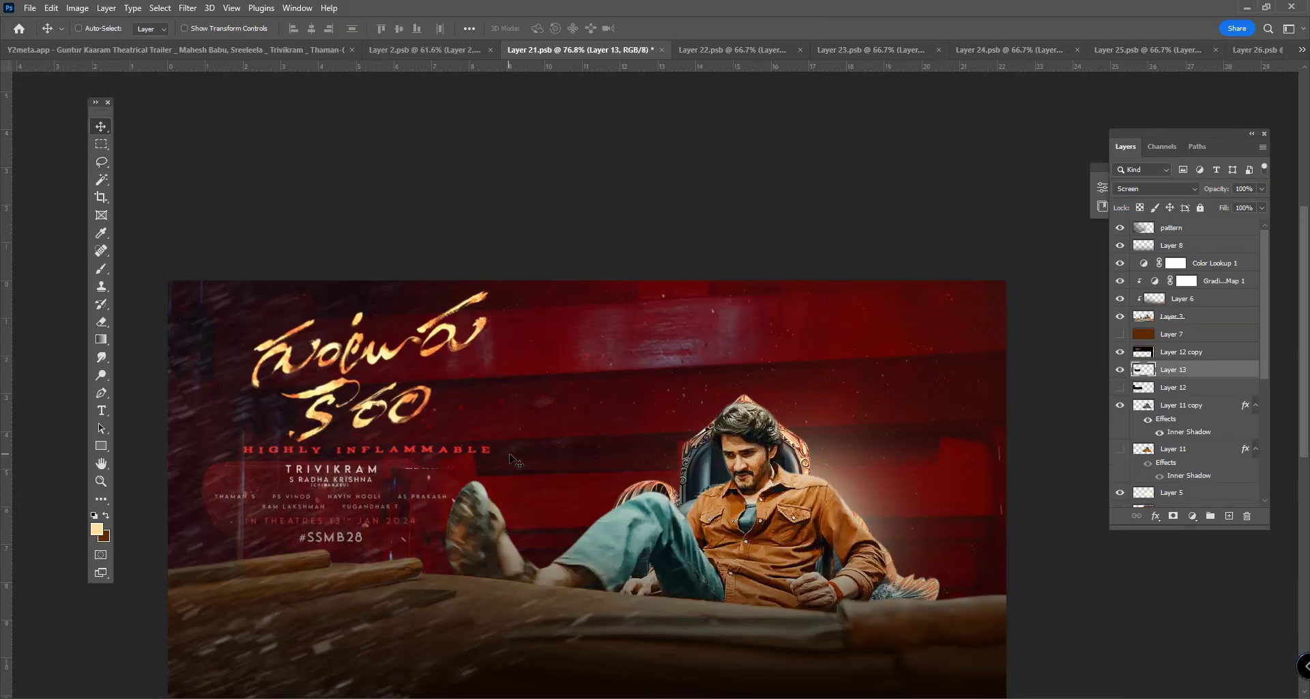
Step: Switch to Photoshop and adjust the tonal range of the credits on Layer 13 with Levels
key("ctrl+l")
left_click_drag(1015, 264, 1103, 263)
key("Return")
scroll(489, 426, "down", 2)
scroll(1160, 409, "down", 3)
Step: Hide the red-background and Layer 10 backdrops to use the original scene, and select Layer 12 copy
left_click(1119, 421)
left_click(1119, 492)
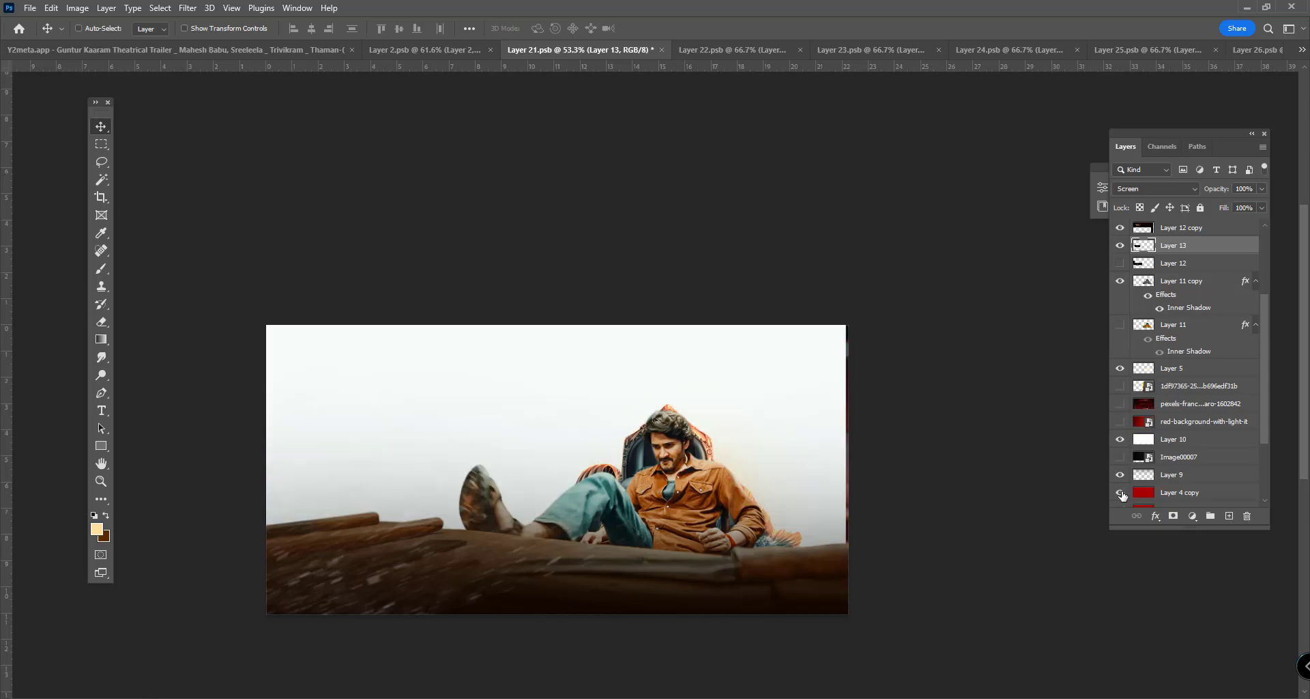
scroll(1160, 410, "down", 3)
left_click(1119, 351)
scroll(719, 471, "up", 5)
right_click(694, 353)
left_click(710, 373)
scroll(434, 343, "down", 8)
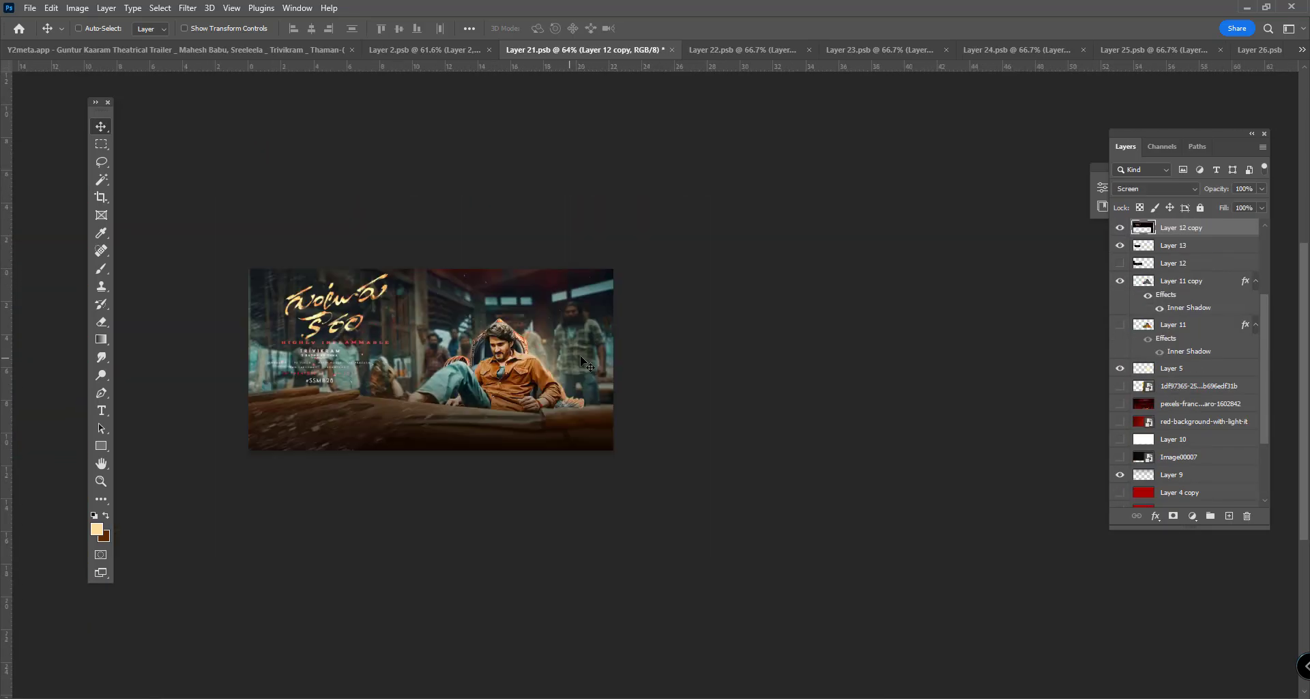
Step: Show the red-background-with-light layer over the crowd scene and hide Layer 11 copy
scroll(346, 287, "up", 5)
left_click(1120, 422)
left_click(1204, 422)
scroll(559, 453, "up", 3)
left_click(1118, 282)
scroll(673, 569, "up", 5)
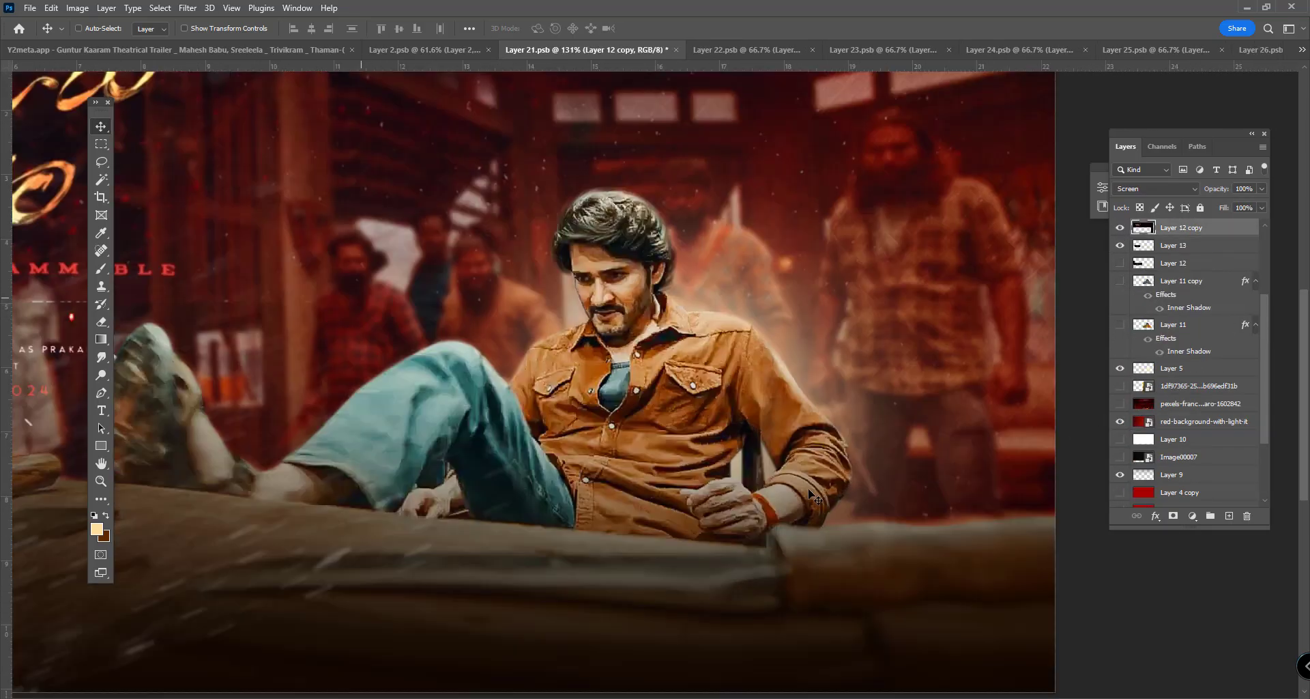
scroll(718, 501, "down", 7)
scroll(1188, 327, "up", 4)
Step: Add a new layer above Layer 12 copy for the Brush, and switch to the Layer 2.psb document
left_click(1194, 228)
left_click(1229, 516)
key("b")
left_click(97, 529)
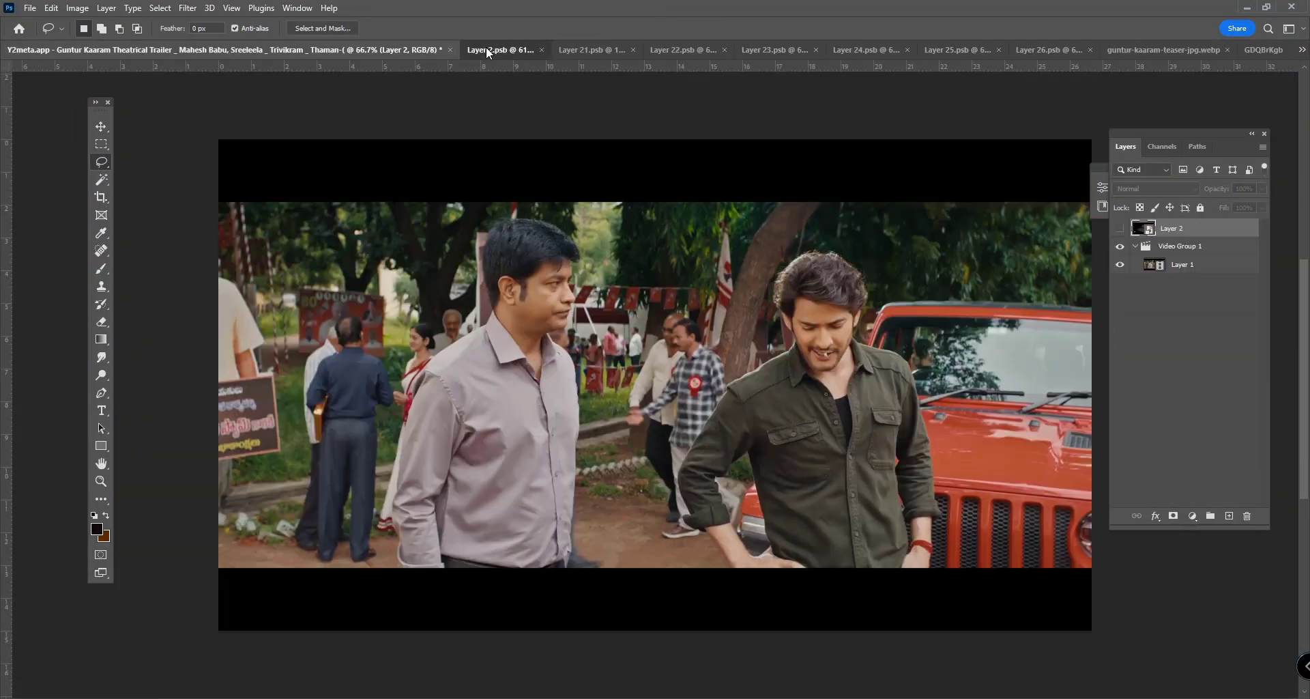
left_click_drag(485, 47, 556, 277)
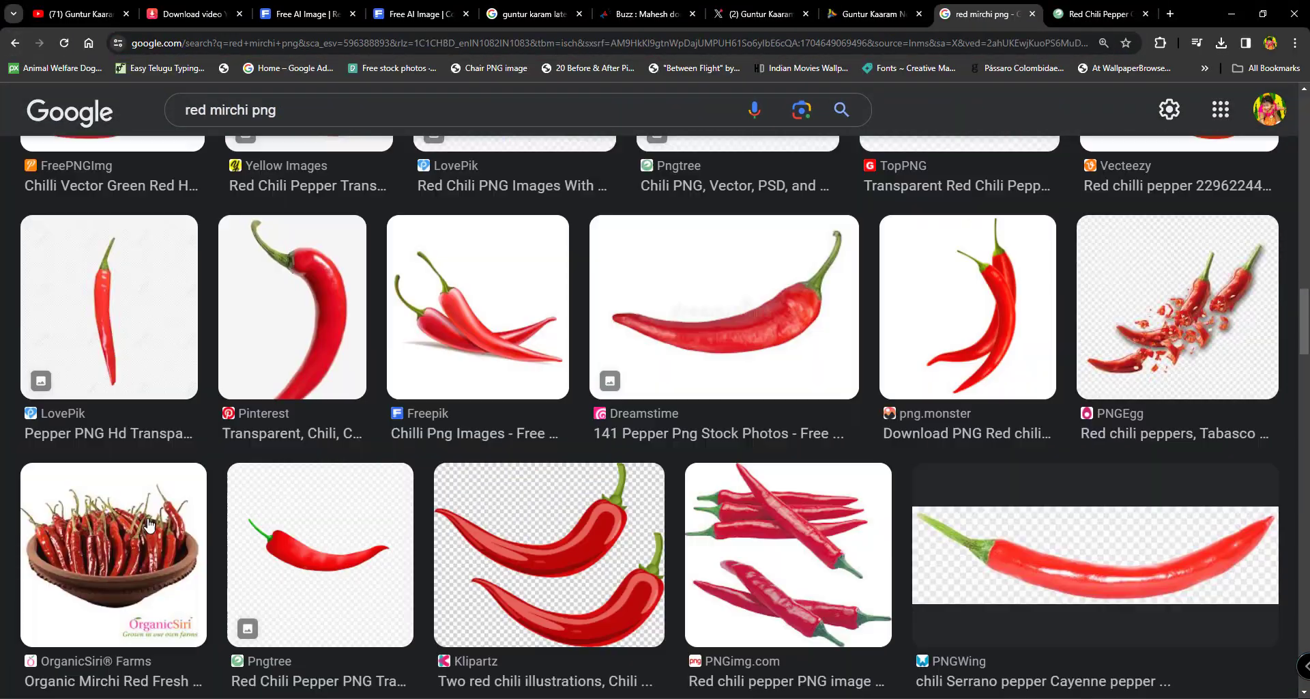
Step: Browse the Google image results for red mirchi png in Chrome
scroll(148, 524, "down", 15)
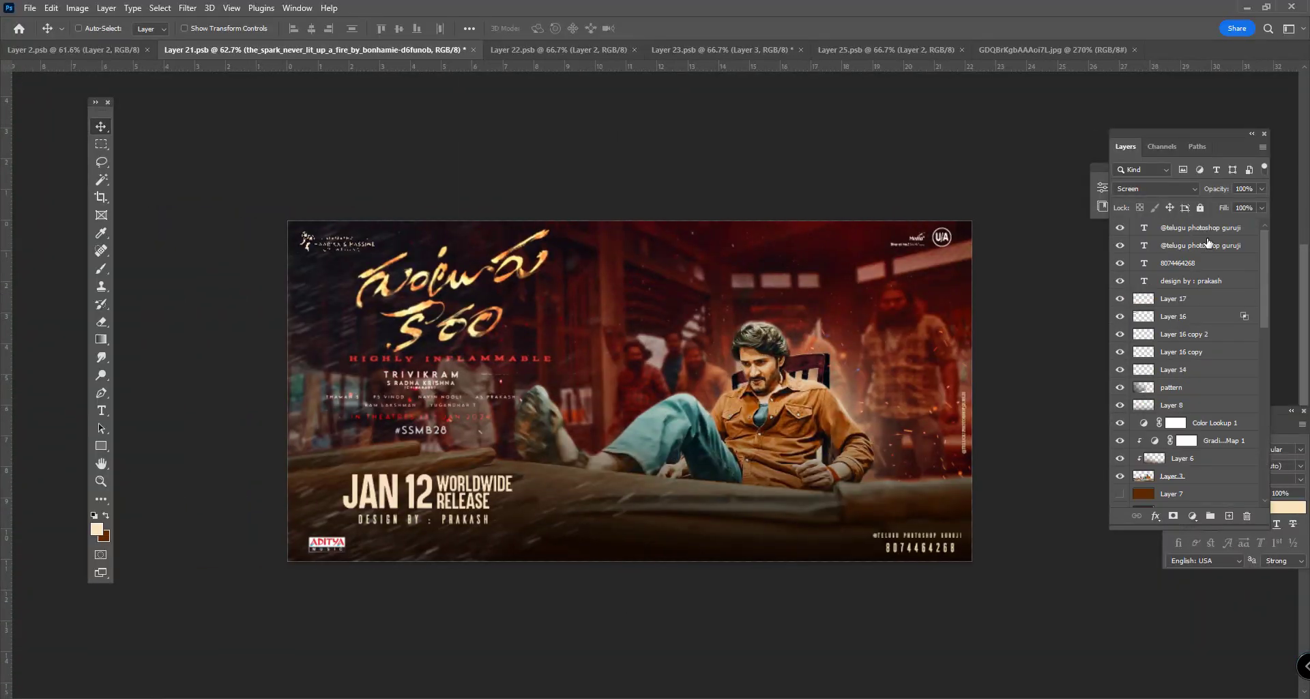
Step: Save the poster in Photoshop format as Layer 21.psd in the 2023 backup folder on drive J with Maximize Compatibility enabled
left_click(1207, 230)
key("ctrl+shift+s")
left_click(64, 500)
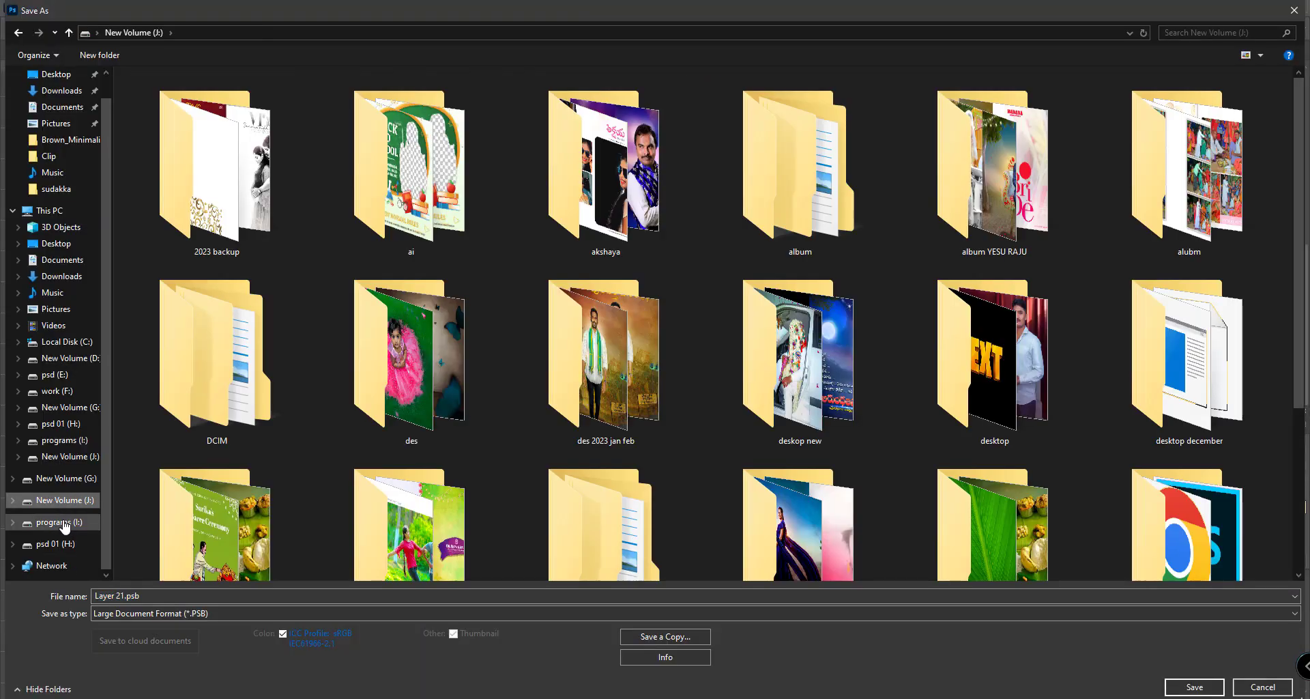
double_click(211, 170)
right_click(326, 334)
left_click(751, 613)
left_click(737, 625)
left_click(1194, 687)
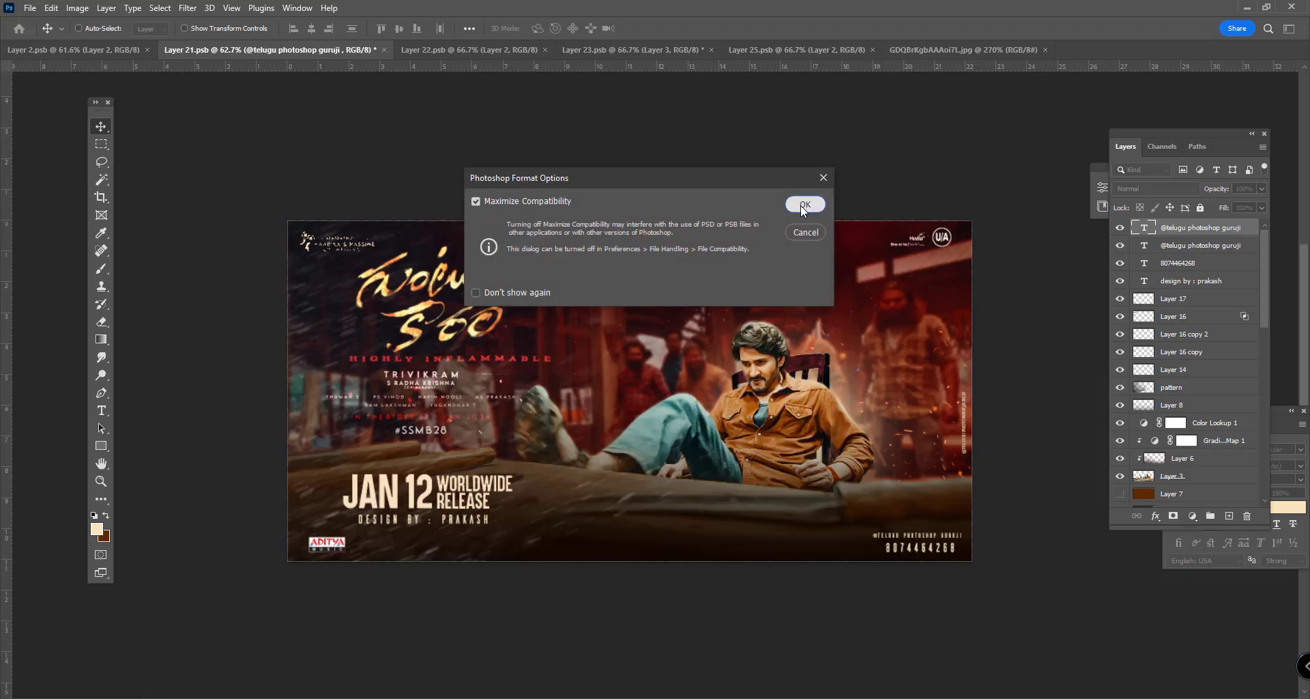
left_click(804, 204)
Step: Compare background variants of the poster by toggling the visibility of its lower layers
scroll(1188, 382, "down", 10)
left_click(1120, 368)
left_click(1120, 350)
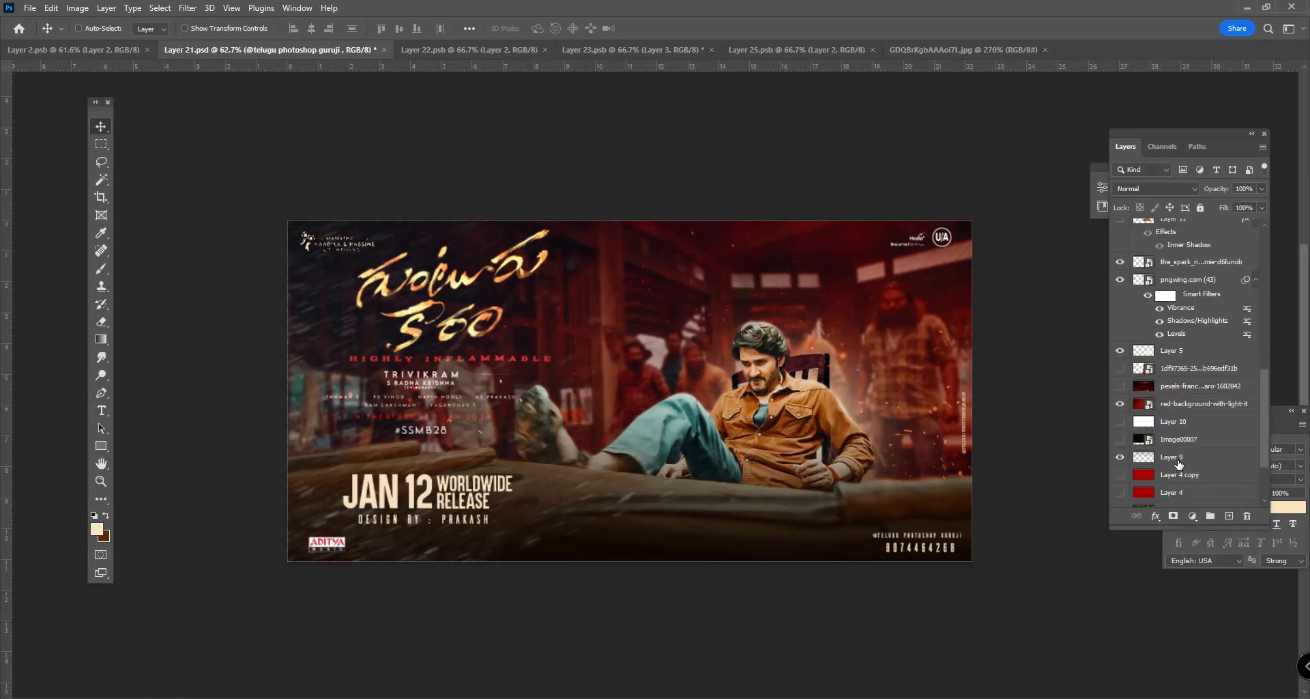
left_click(1119, 473)
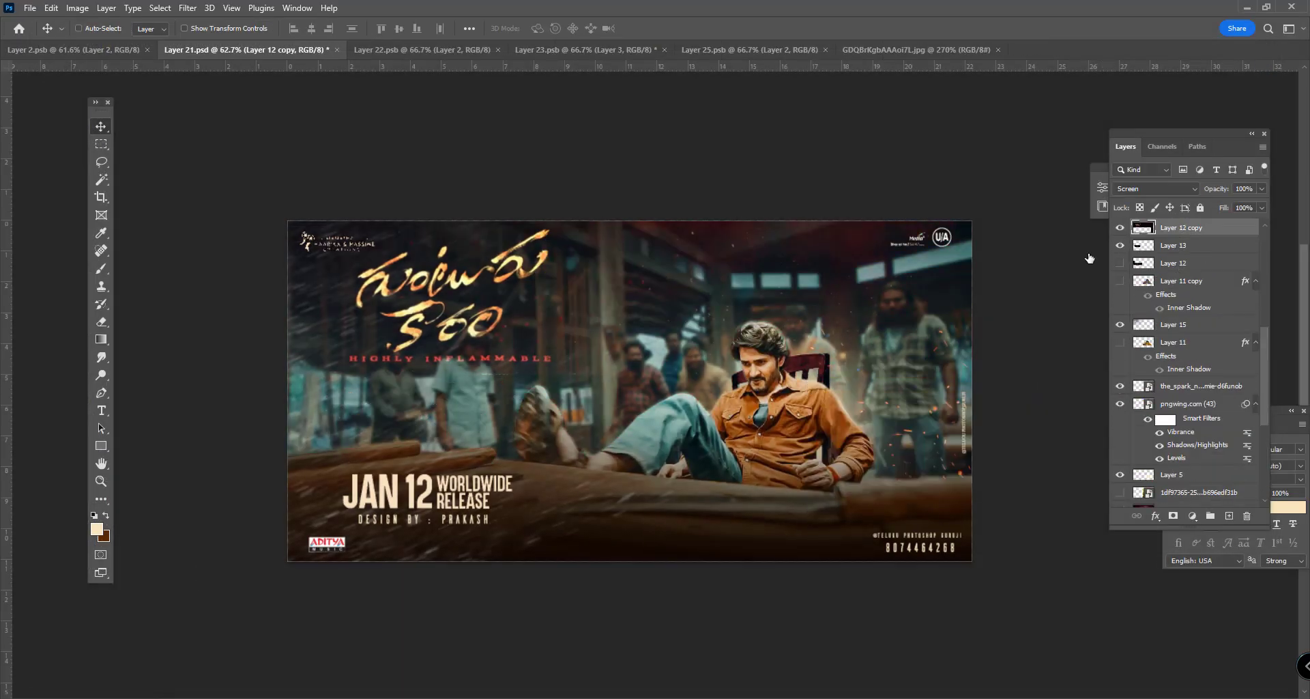
Step: Apply an orange Color Dodge Inner Shadow to pngwing.com (43) with 77% opacity, 23° angle, 17 px distance and 21% choke
scroll(826, 348, "up", 3)
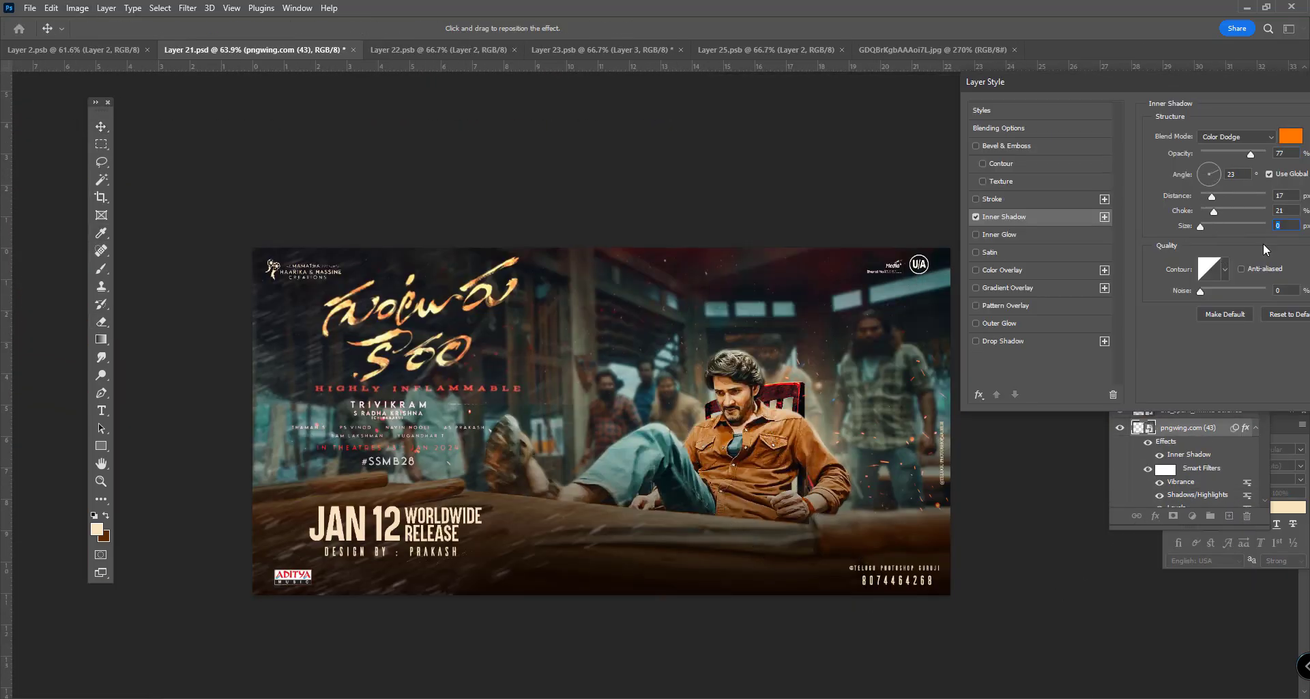
key("Return")
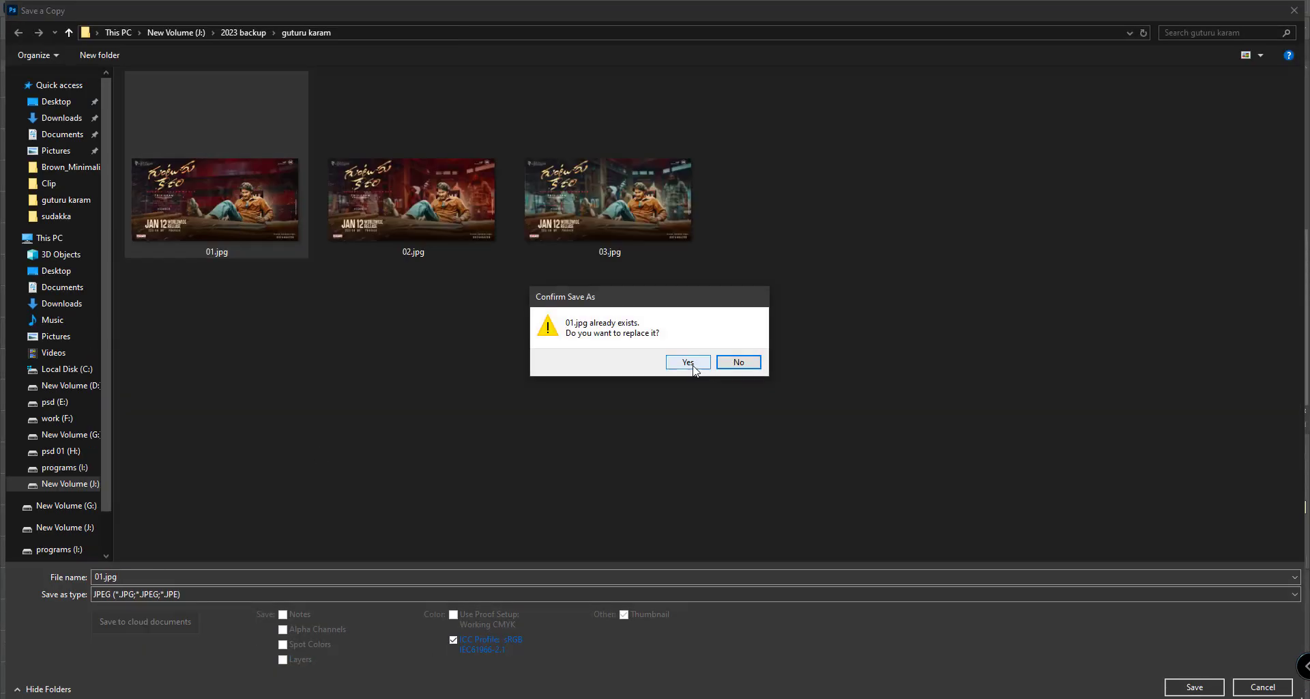
Step: Save a JPEG copy of the poster over the existing 01.jpg and toggle the visibility of a lower layer
left_click(688, 362)
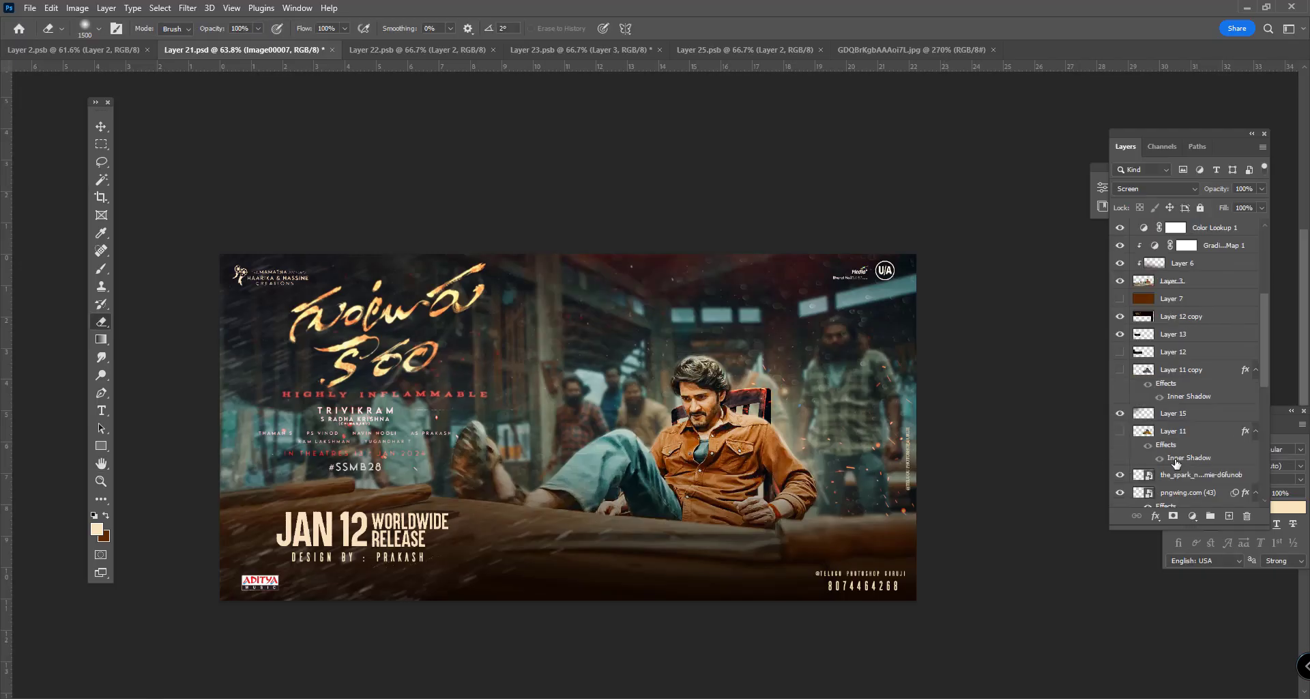
scroll(1174, 341, "down", 2)
left_click(1120, 339)
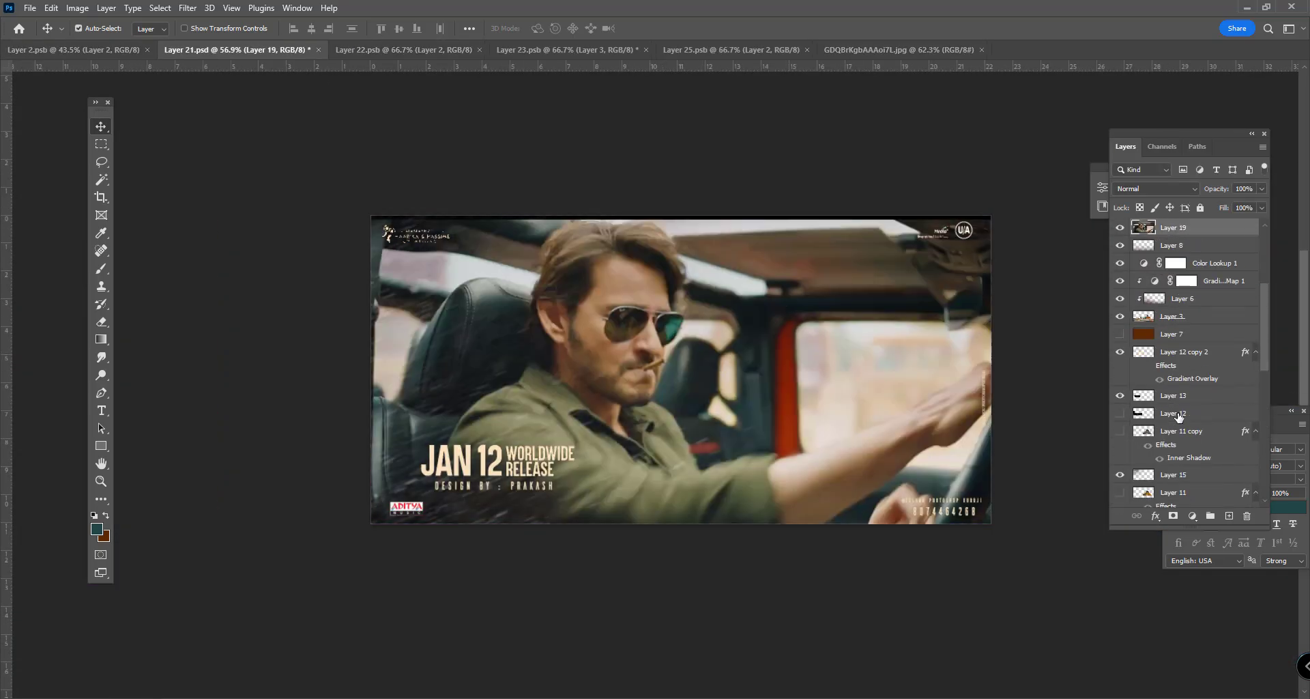
Step: Scale the Layer 19 car photo slightly down over the poster, duplicate it and set the copy's blend mode to Soft Light
key("ctrl+t")
scroll(896, 468, "up", 1)
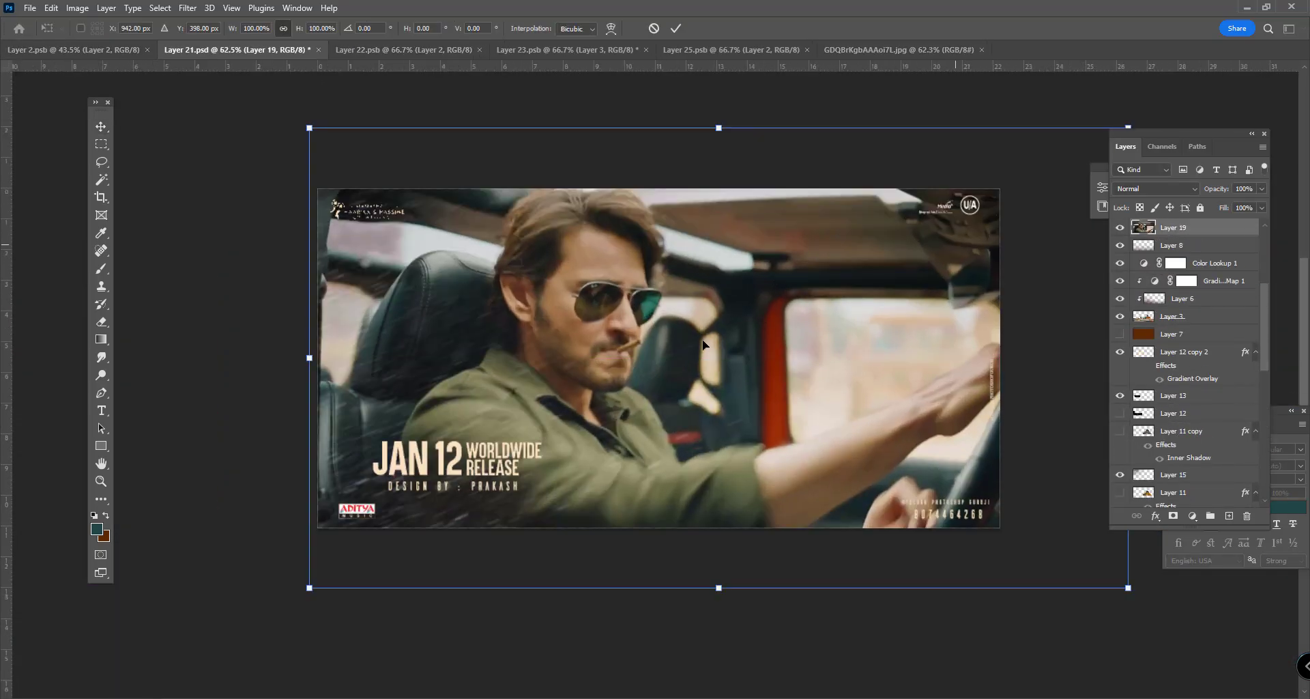
scroll(667, 363, "down", 2)
left_click_drag(1049, 167, 1040, 172)
key("ctrl+j")
key("alt+shift+f")
Step: Bring the overlay layers to the top of the layer stack so they sit above the car photo
scroll(1180, 472, "down", 1)
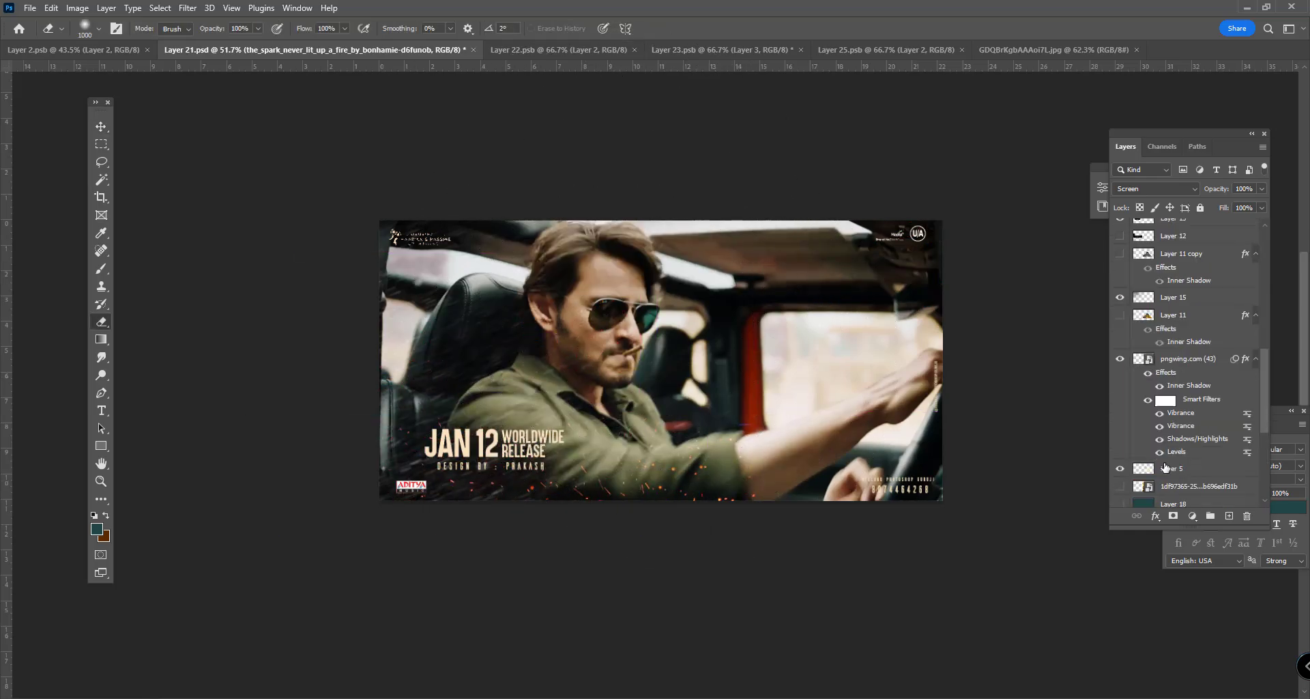
left_click(1187, 334)
key("ctrl+shift+bracketright")
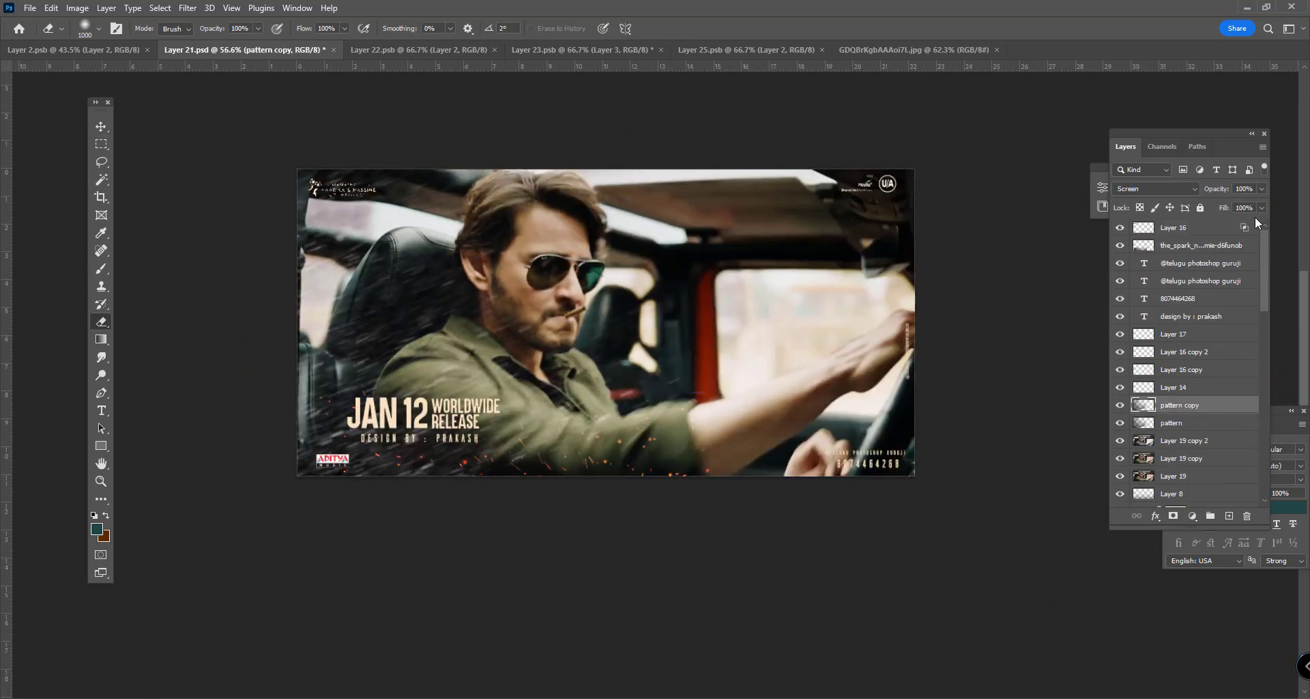
Step: Bring the title layer, Layer 12 copy 2, to the top of the stack and position it over the car window
key("v")
scroll(1198, 437, "down", 3)
left_click(1199, 437)
key("ctrl+shift+bracketright")
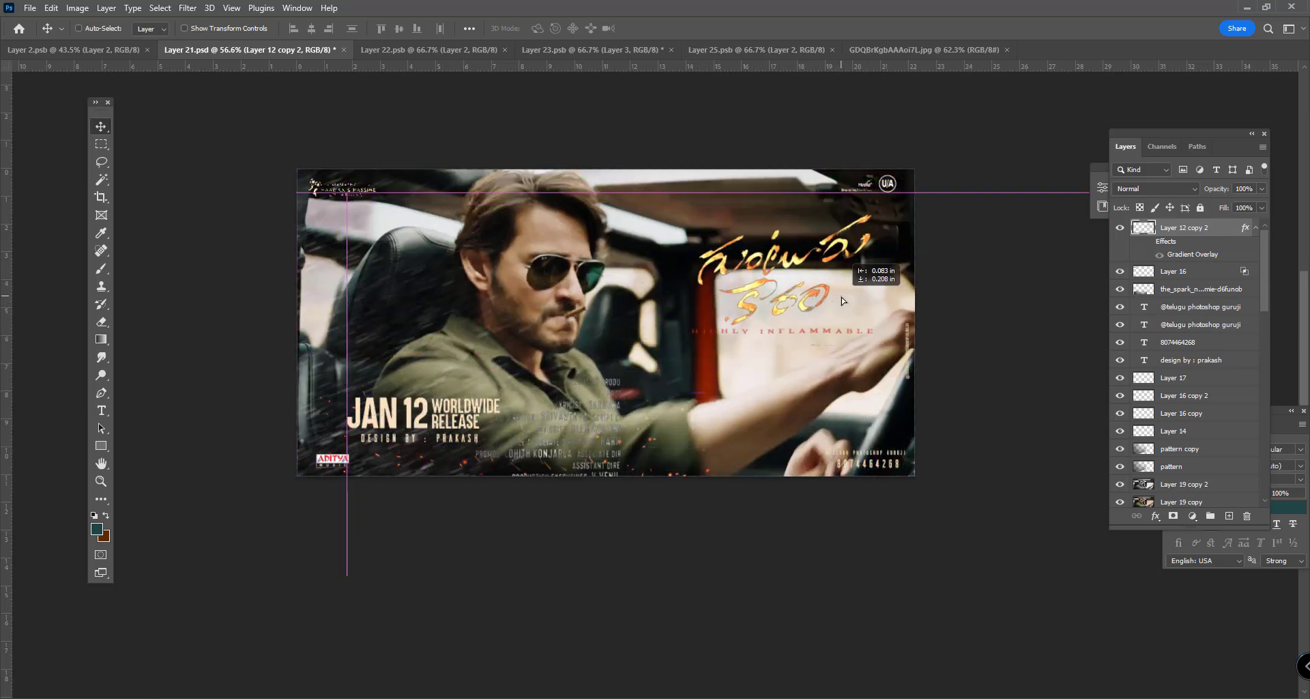
scroll(963, 209, "up", 3)
key("v")
right_click(836, 281)
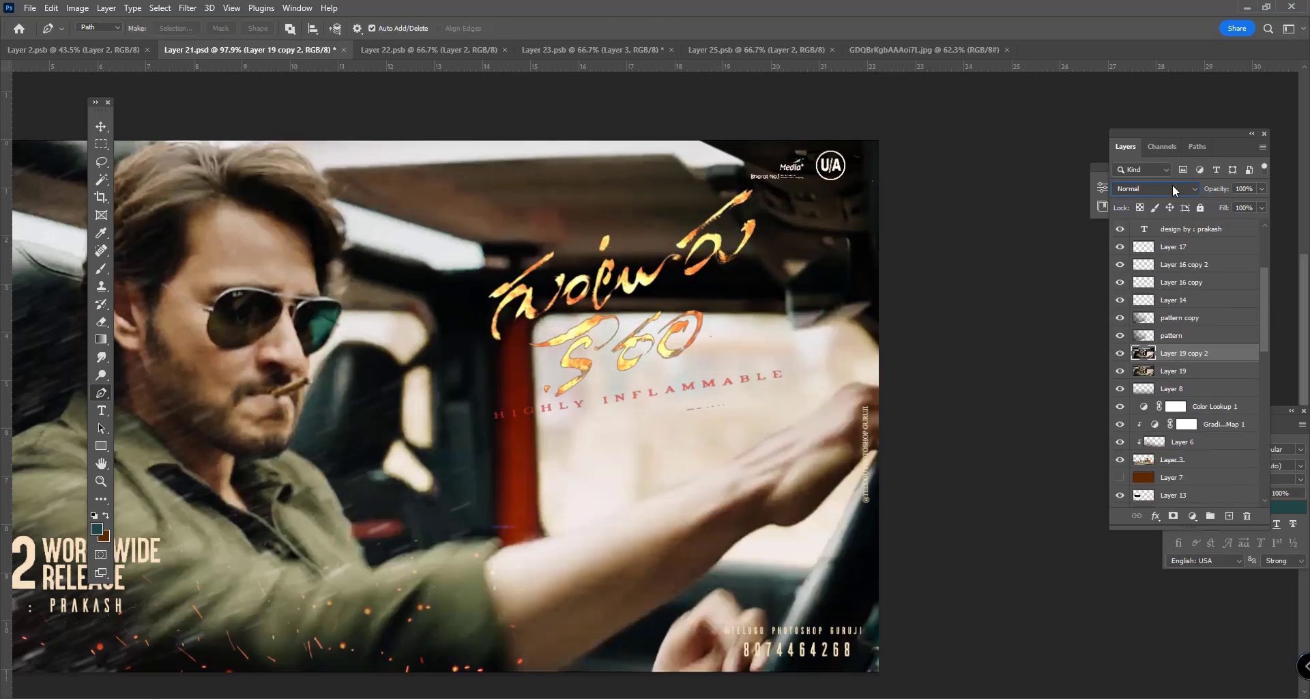
Step: Cut out the car window area around the outstretched arm onto its own layer, using the Pen tool and Eraser
key("Return")
key("e")
scroll(752, 447, "down", 2)
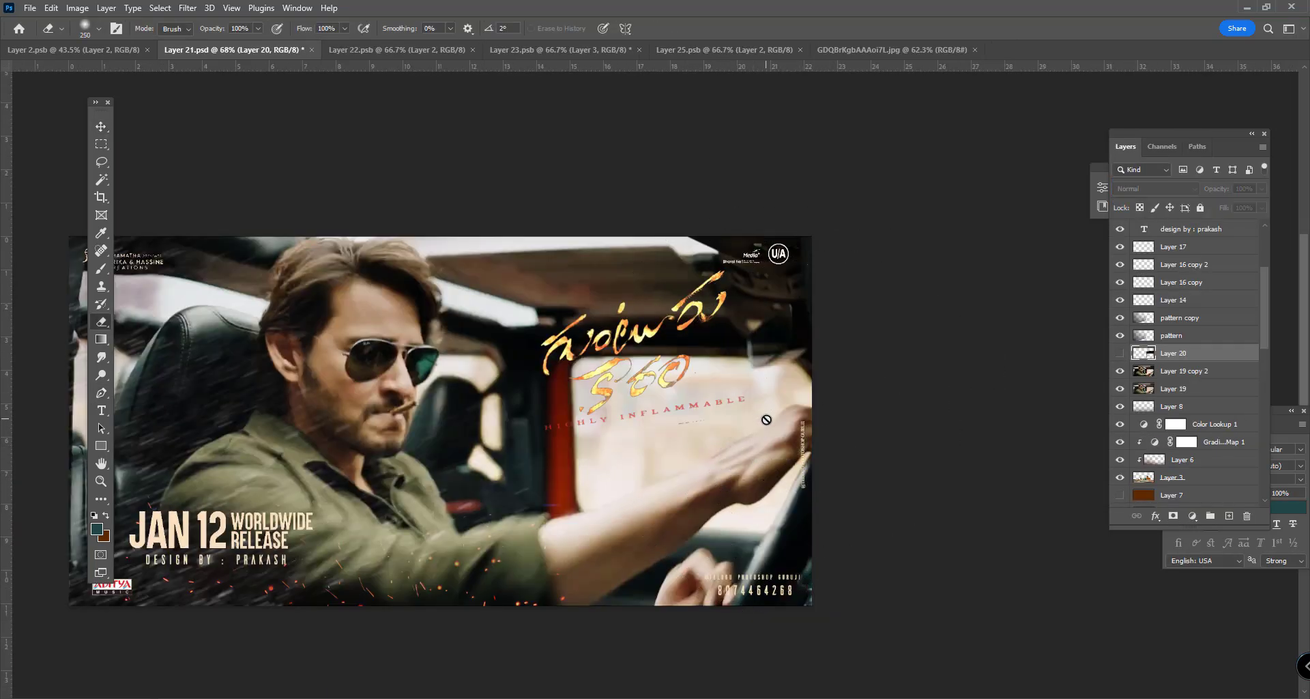
scroll(723, 450, "up", 3)
key("p")
left_click_drag(997, 456, 898, 580)
scroll(740, 449, "down", 2)
key("e")
Step: Browse the 2018 png folder on drive D in File Explorer for an image to add to the poster
scroll(682, 391, "down", 5)
scroll(681, 392, "up", 4)
scroll(1188, 368, "down", 4)
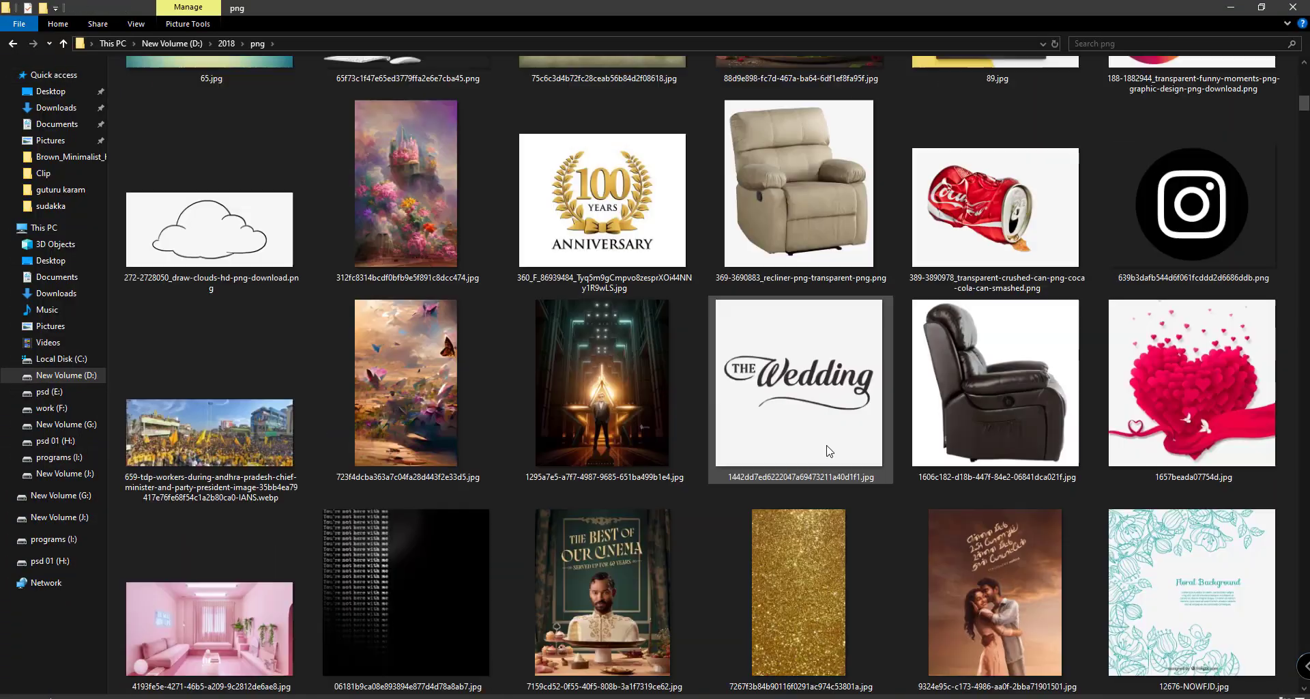
scroll(682, 376, "down", 15)
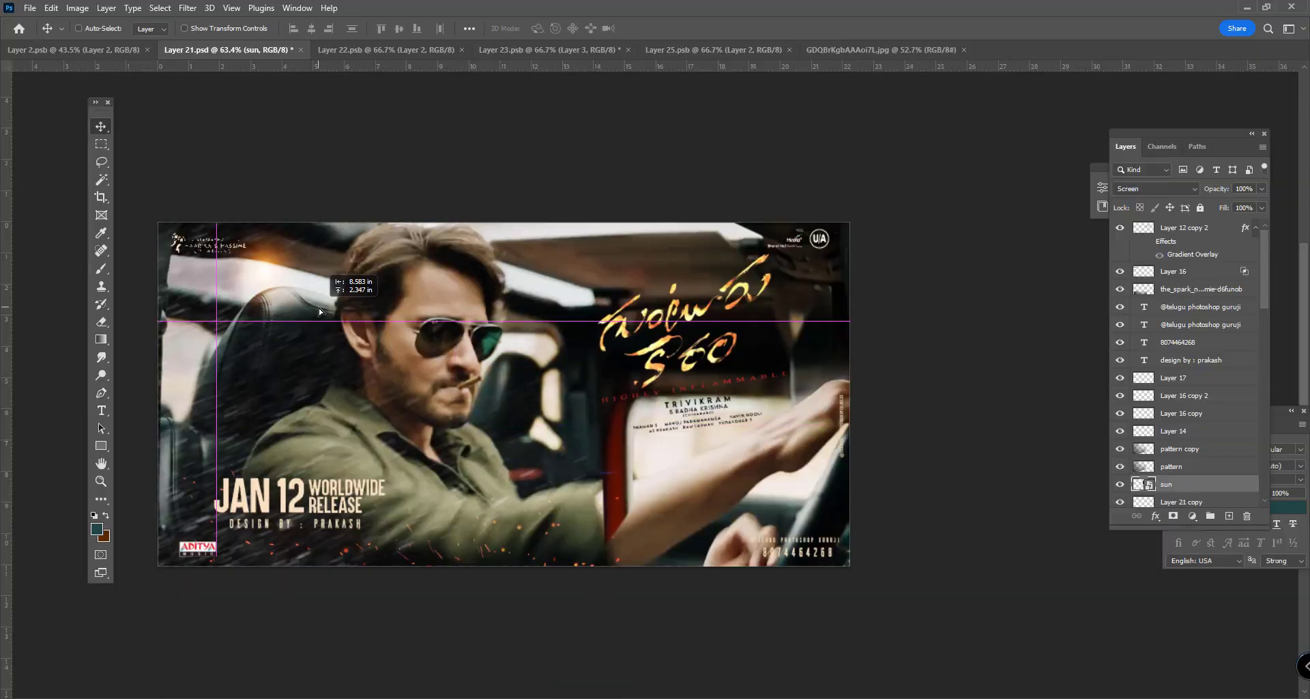